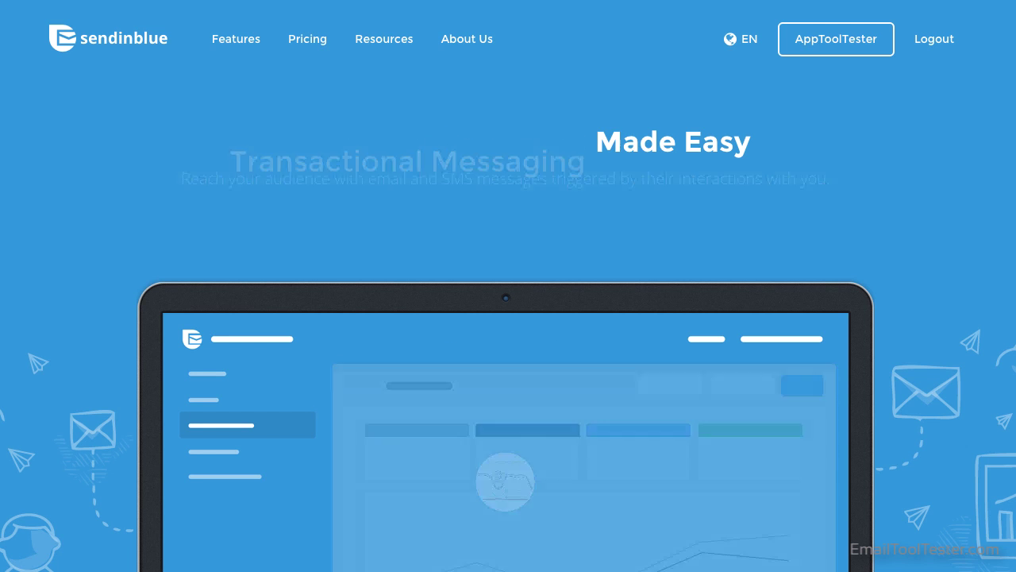
Step: Scroll through the home page feature columns, then browse the All Features overview page
scroll(508, 333, "down", 7)
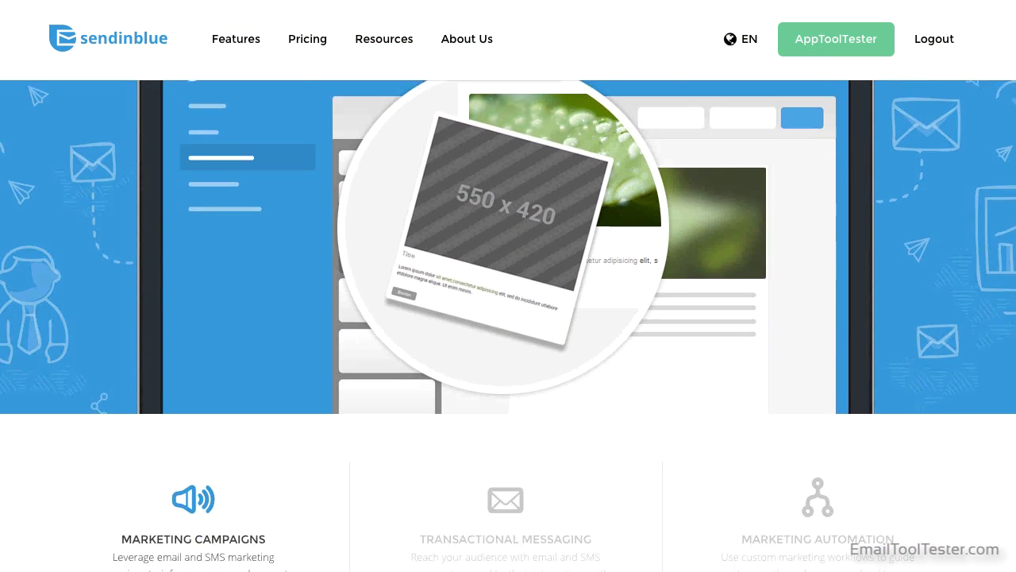
scroll(568, 165, "down", 1)
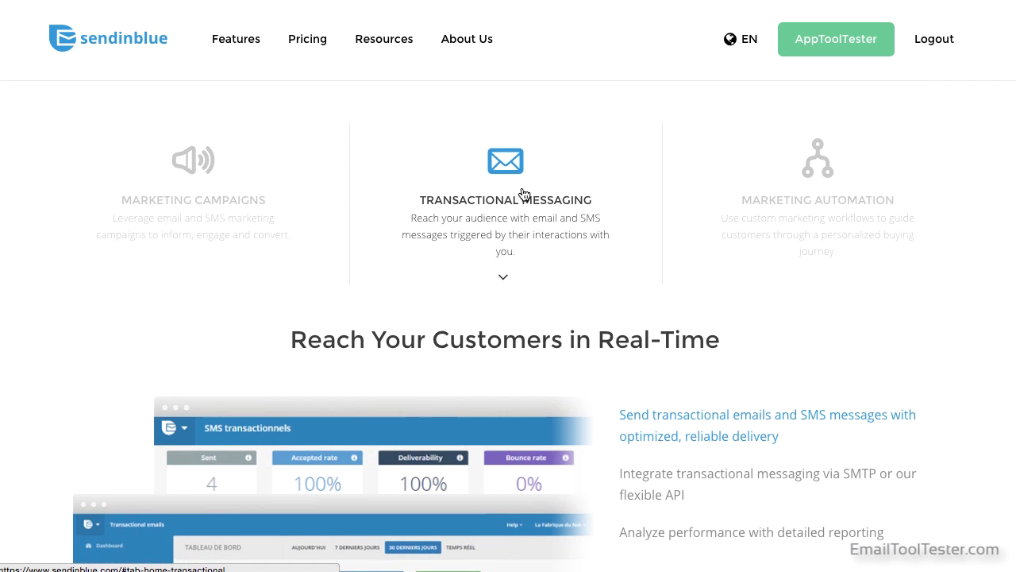
mouse_move(680, 198)
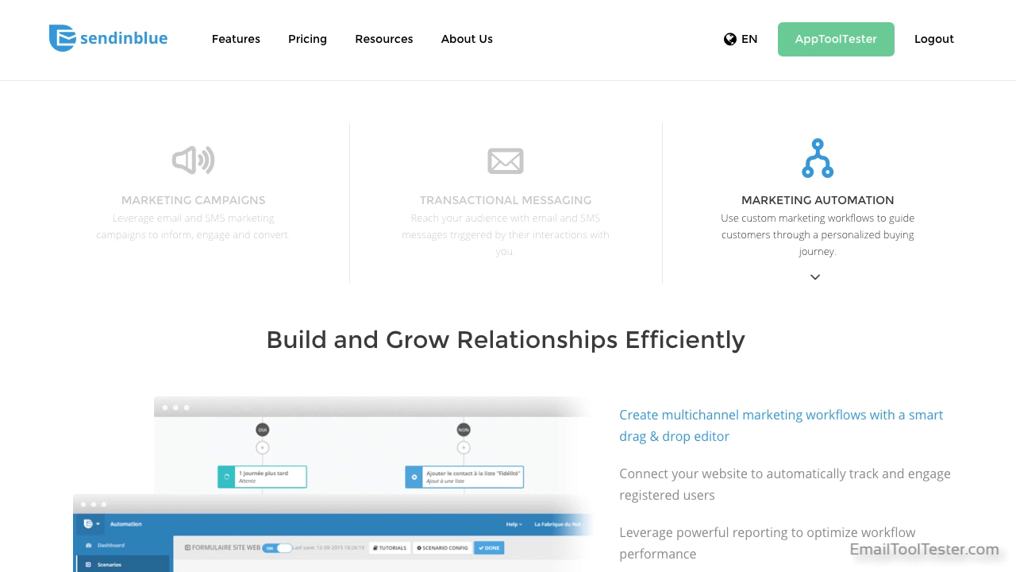
scroll(509, 318, "down", 4)
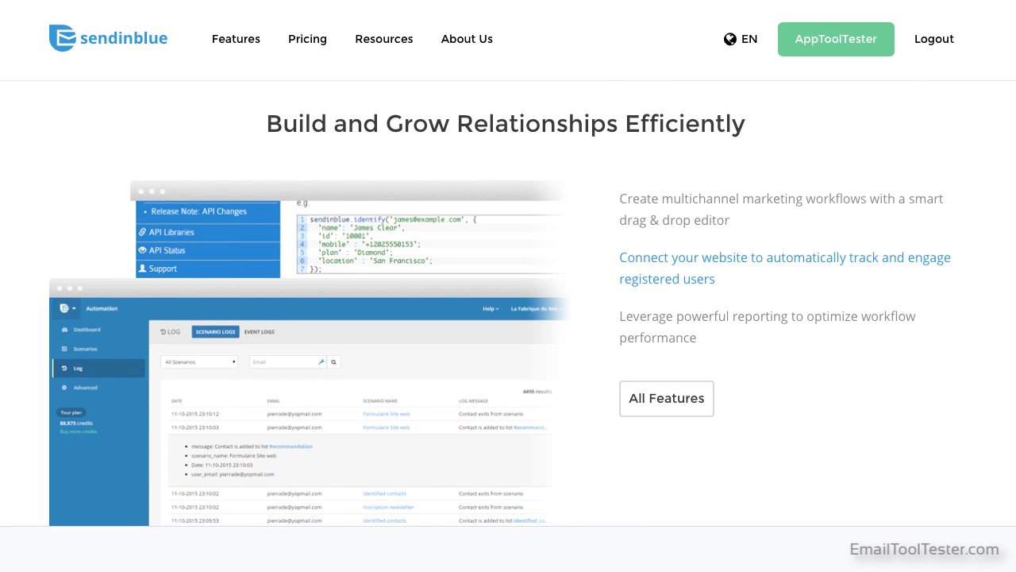
left_click(703, 396)
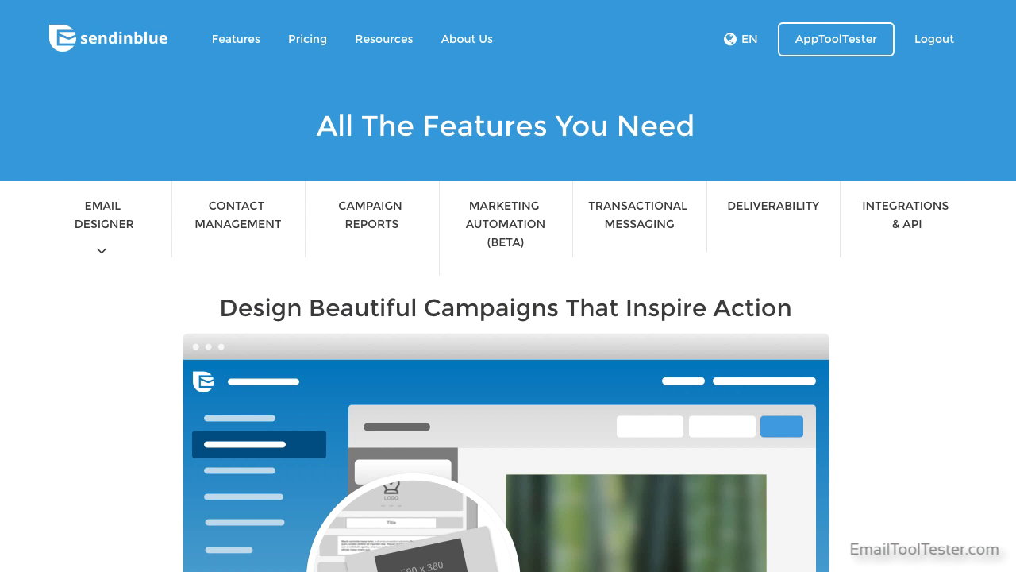
scroll(508, 318, "down", 3)
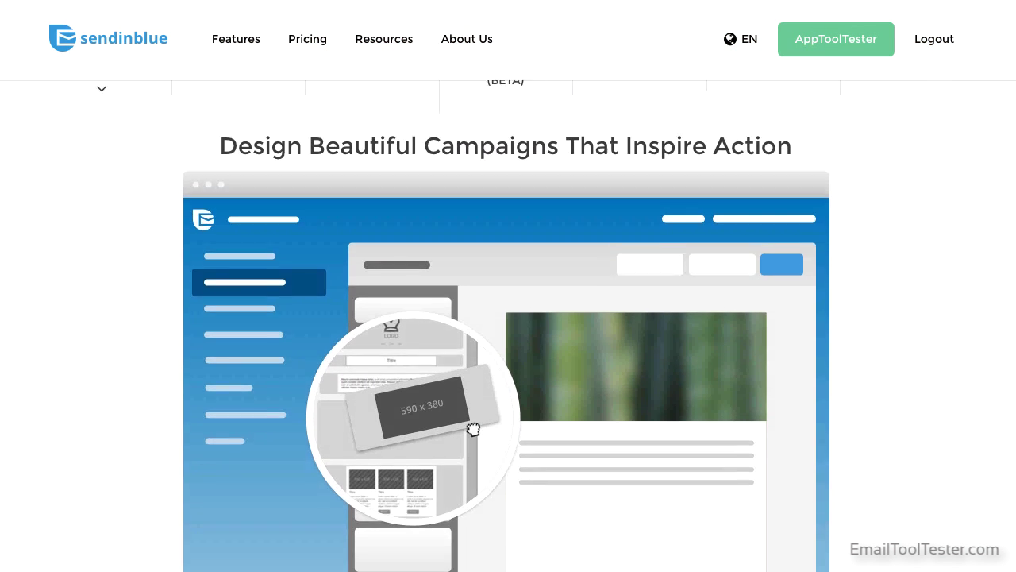
scroll(508, 318, "down", 8)
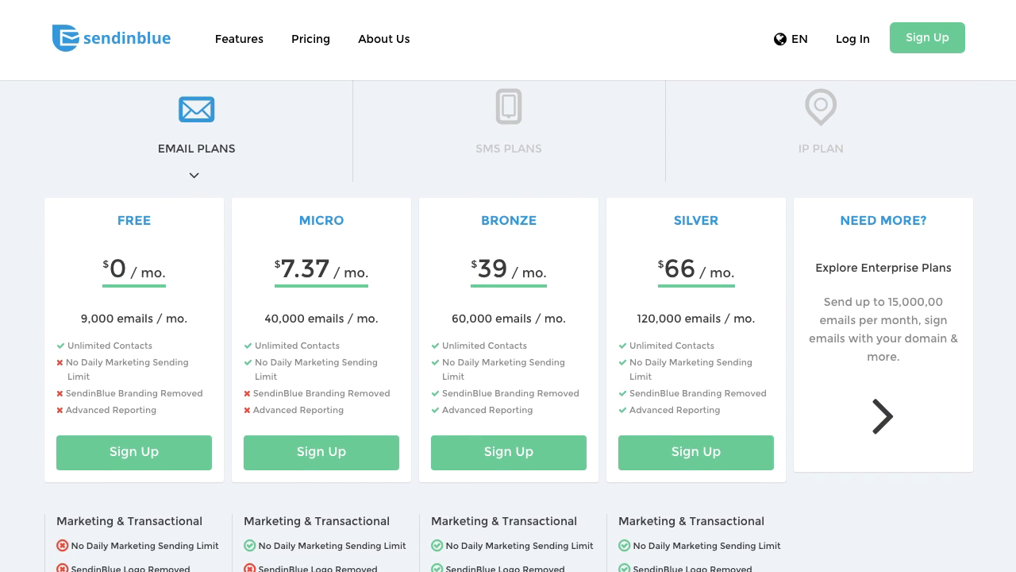
Step: Scroll past the pricing plan comparison to the 'Try Pay As You Go Credits' pre-paid plans
scroll(509, 325, "down", 2)
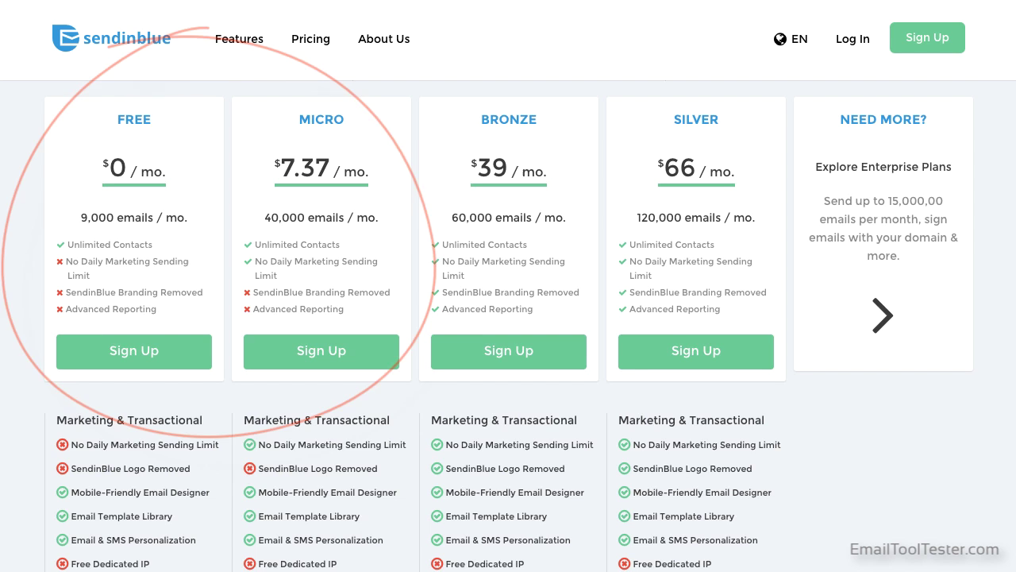
scroll(509, 325, "down", 1)
scroll(509, 325, "down", 3)
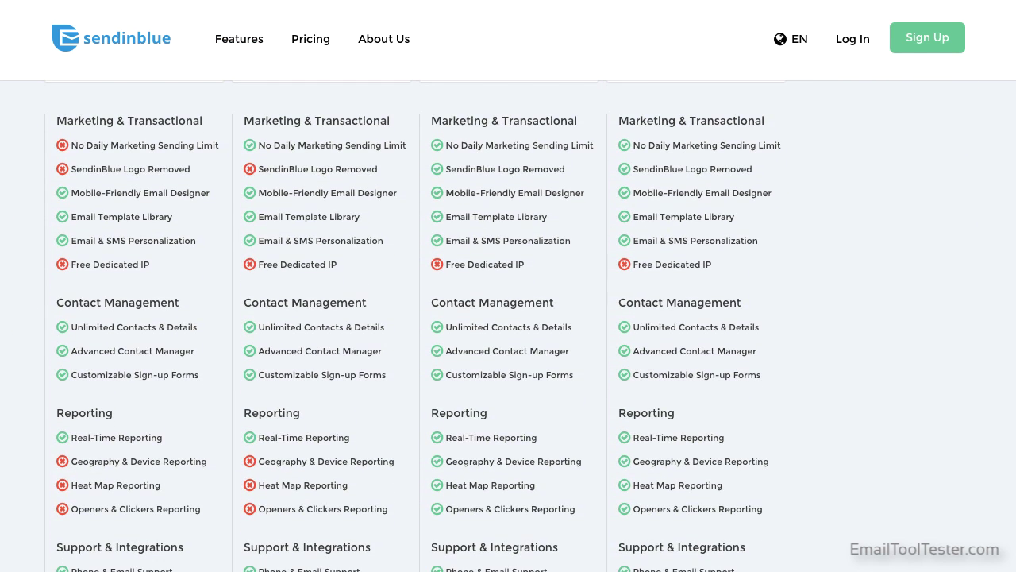
scroll(509, 326, "down", 4)
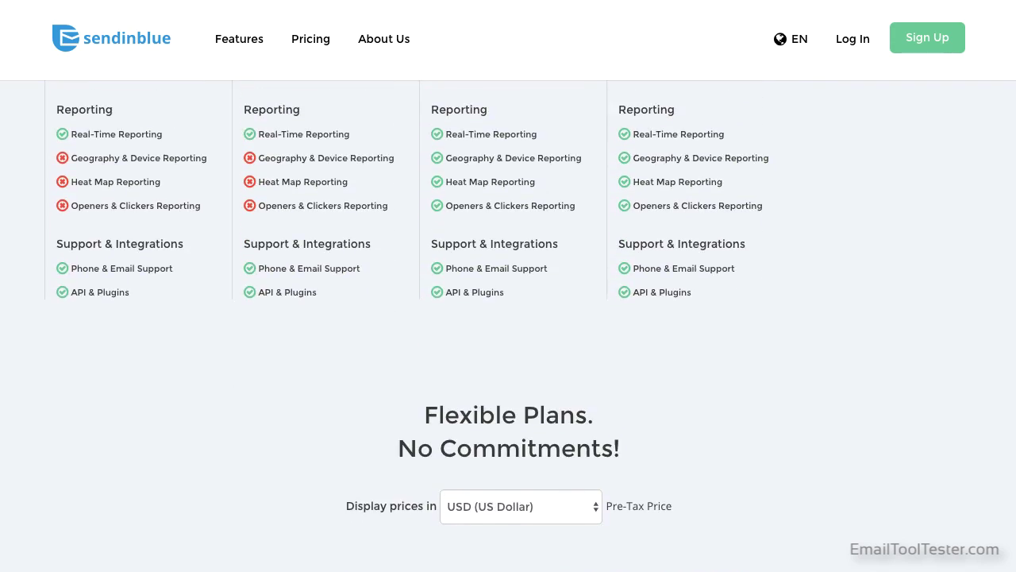
scroll(508, 325, "down", 1)
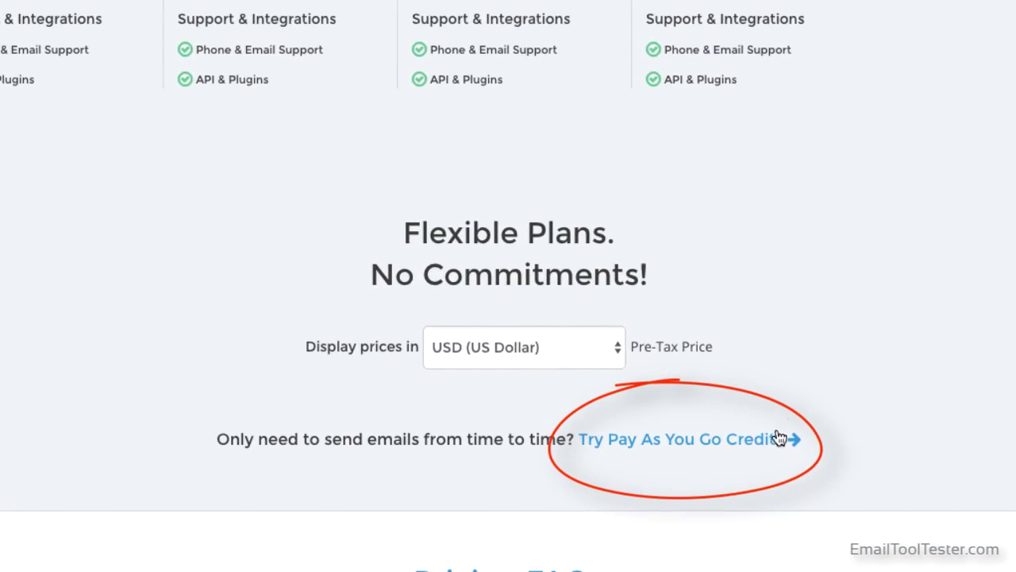
left_click(775, 439)
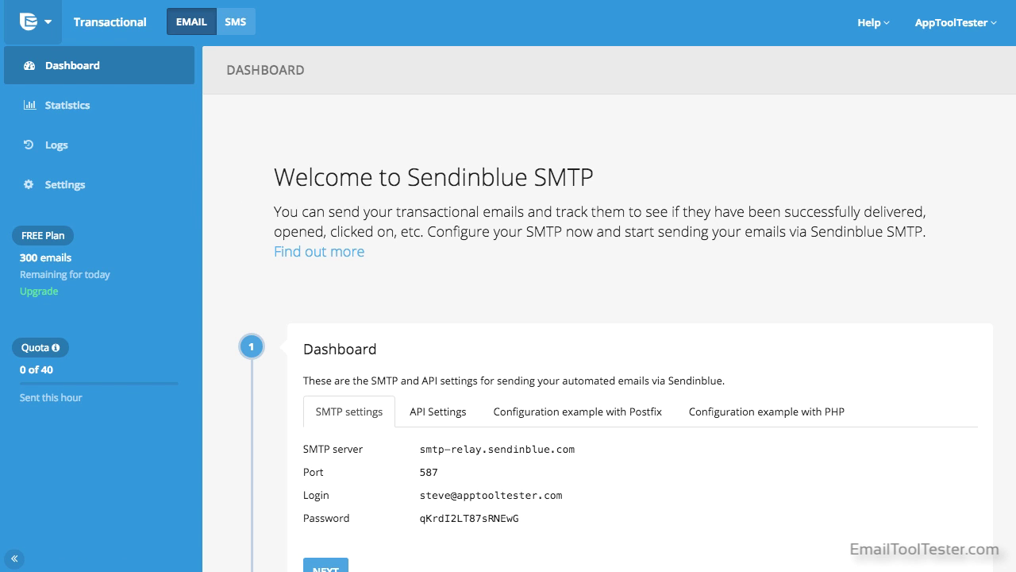
Step: Review the empty transactional email Statistics page, then return to the Transactional SMTP dashboard
scroll(508, 317, "down", 2)
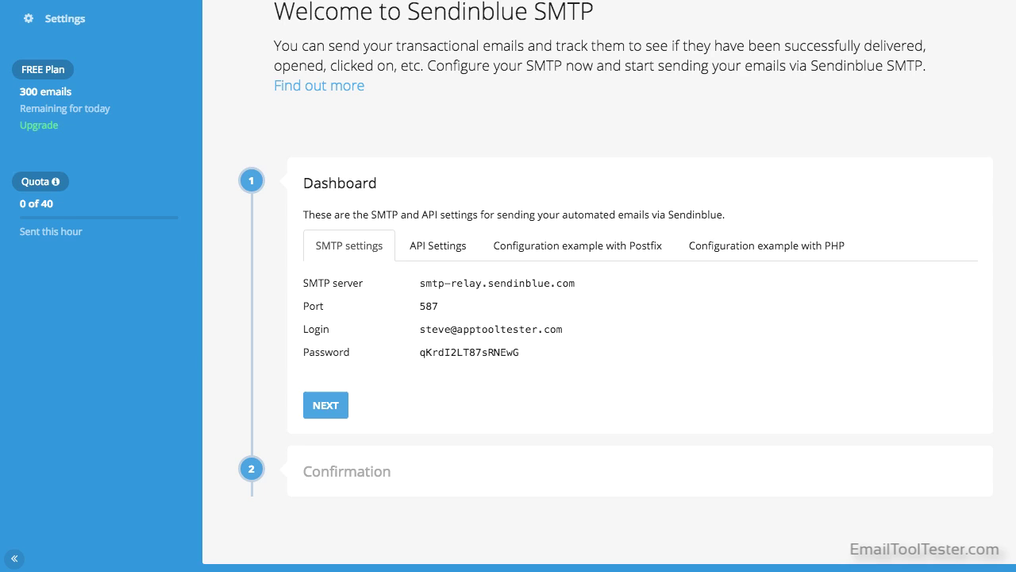
scroll(508, 317, "up", 2)
scroll(633, 30, "up", 1)
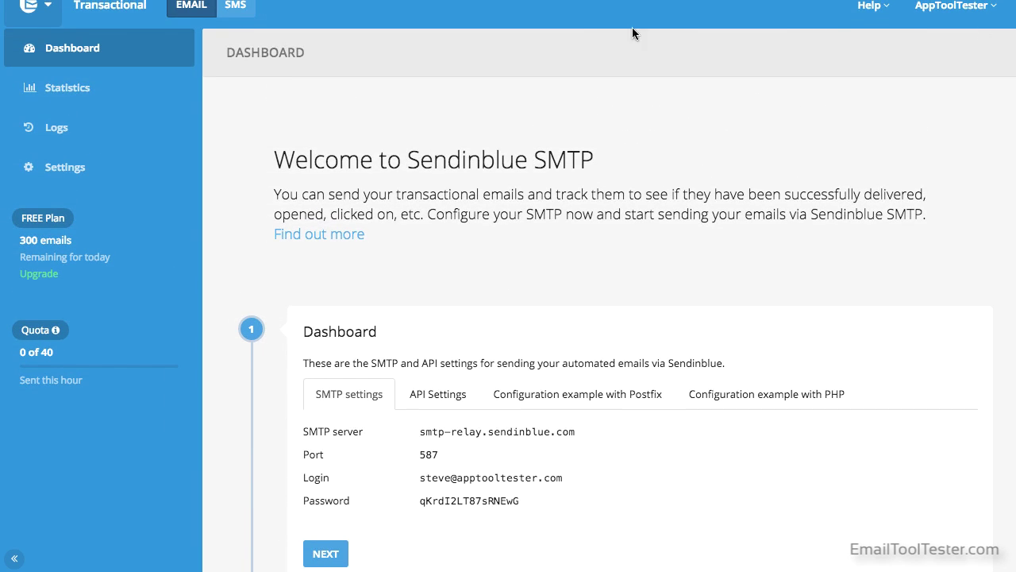
left_click(81, 98)
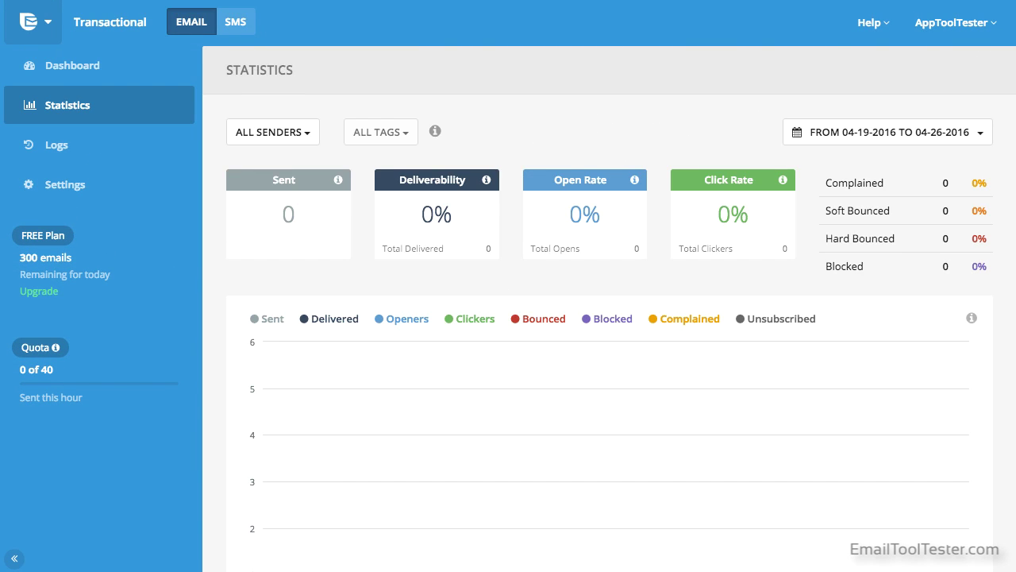
scroll(508, 317, "down", 3)
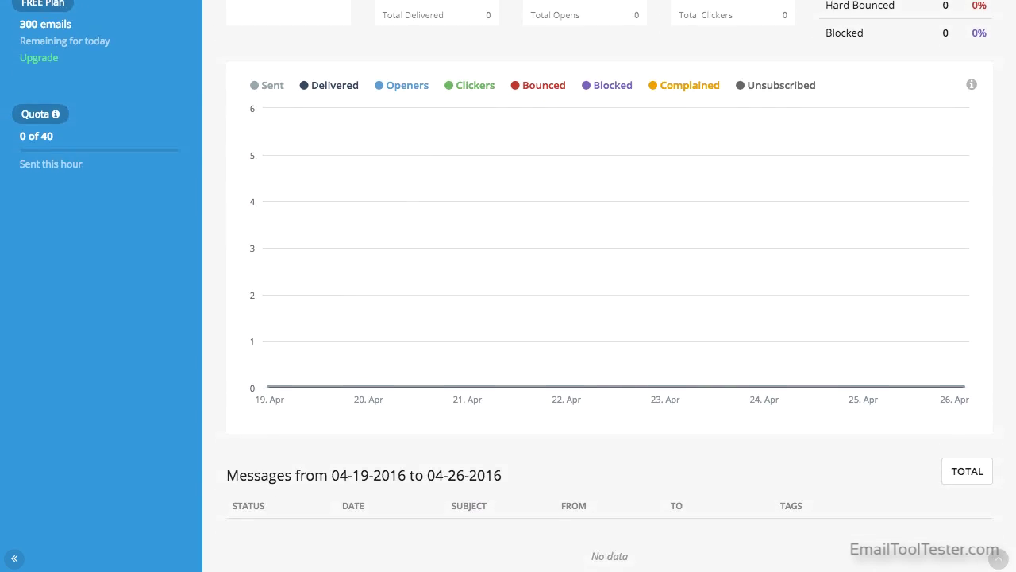
scroll(318, 49, "up", 5)
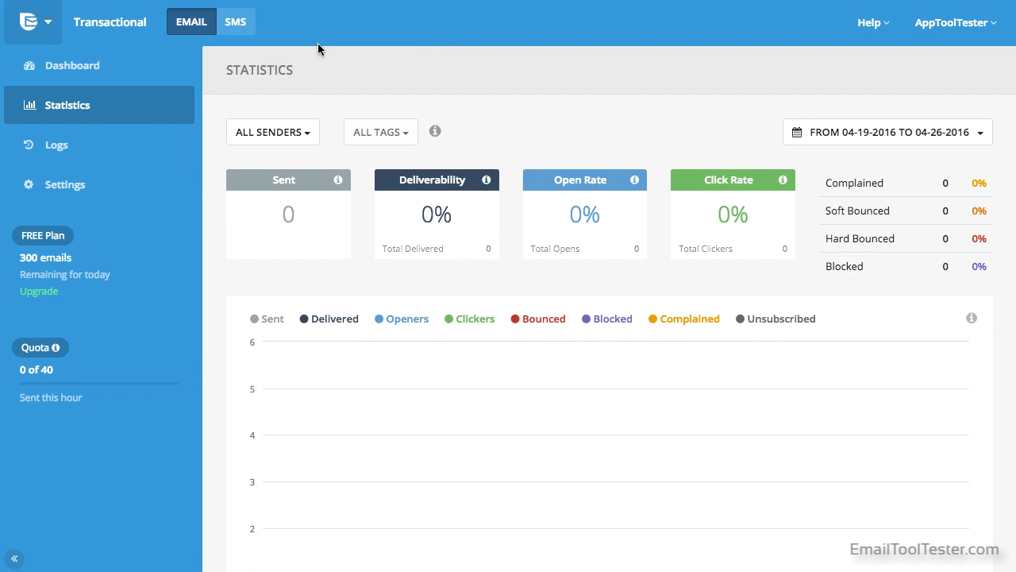
left_click(126, 23)
Step: Switch to Marketing and fill in campaign name test3 and the suggested Test subject line
left_click(47, 23)
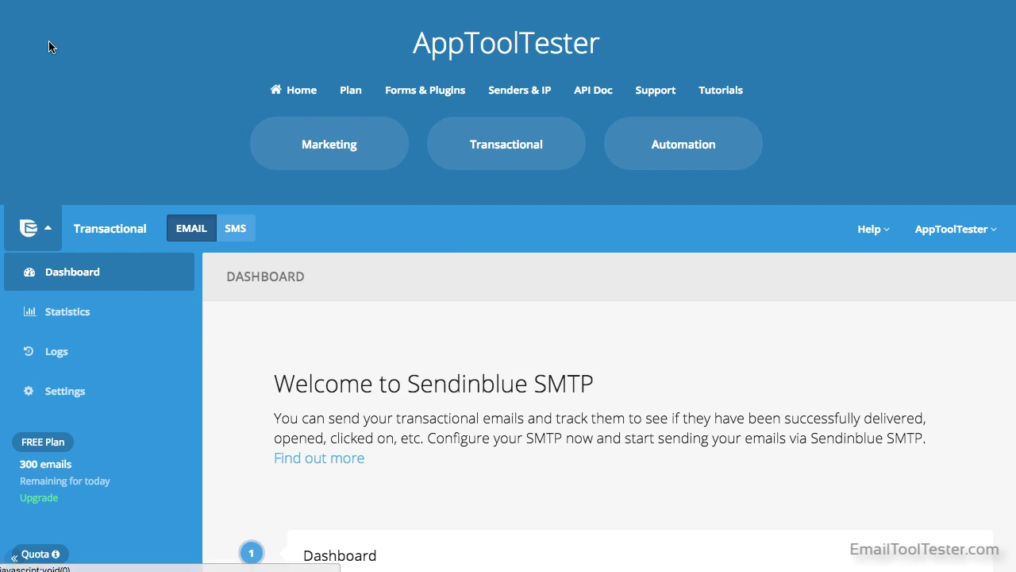
left_click(315, 145)
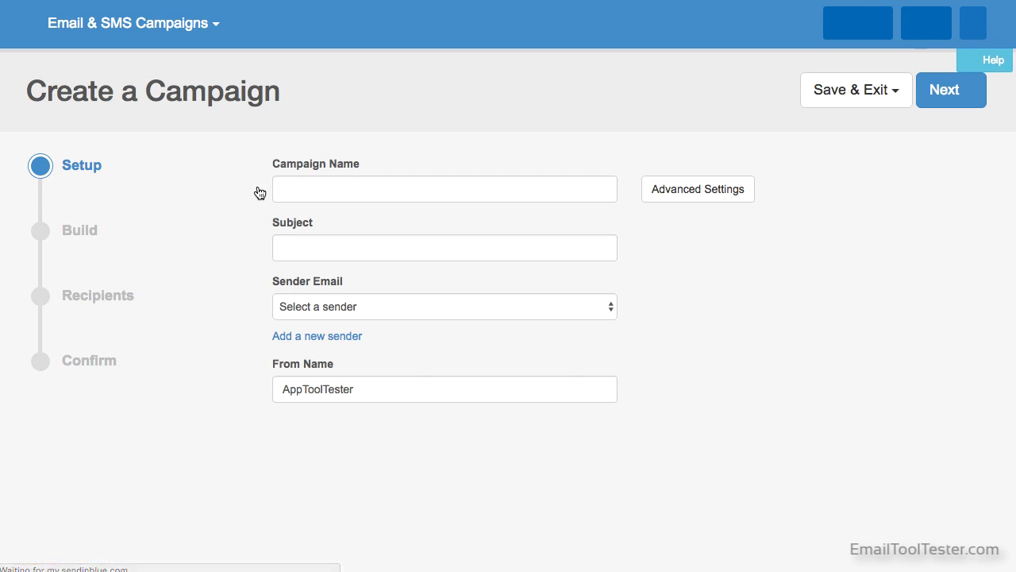
left_click(341, 190)
left_click(325, 216)
left_click(342, 246)
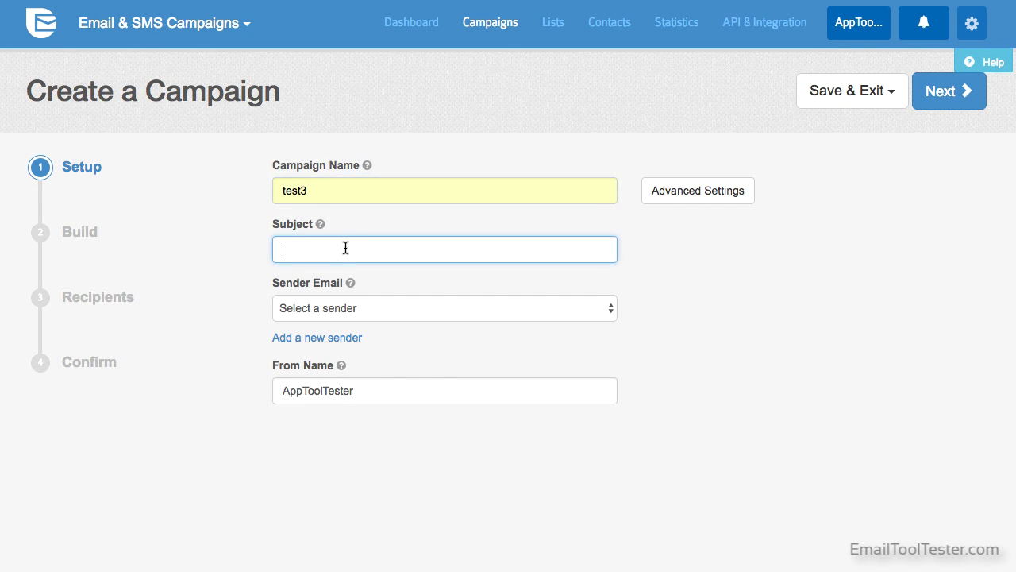
left_click(342, 272)
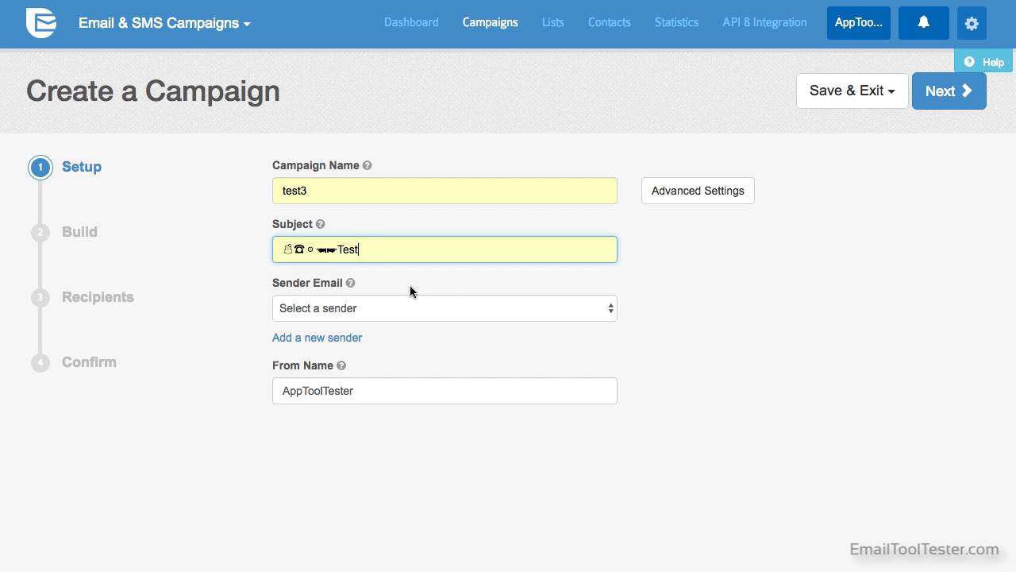
Step: Choose the AppToolTester sender email and reveal the campaign's advanced settings
left_click(414, 308)
left_click(414, 322)
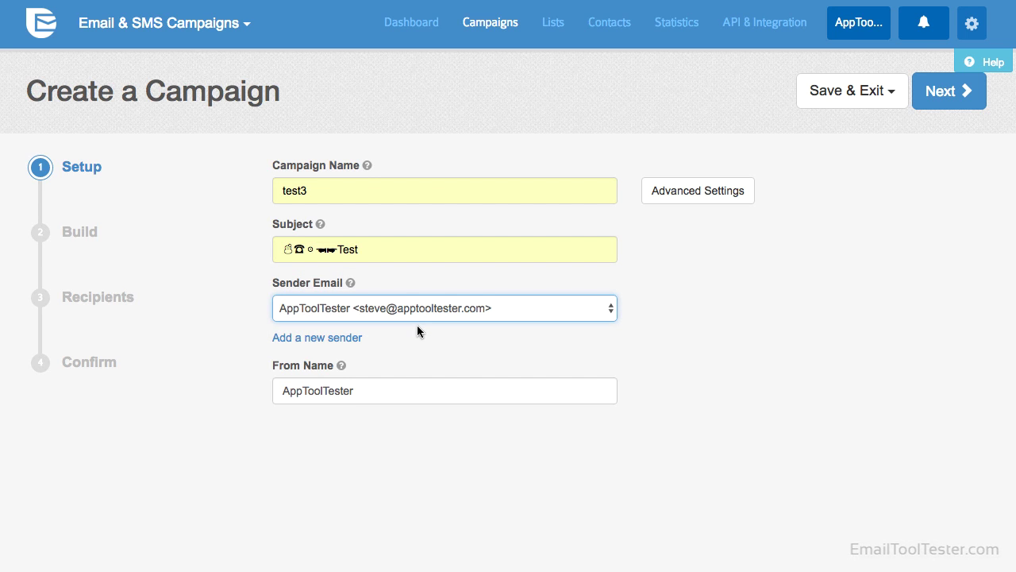
left_click(699, 191)
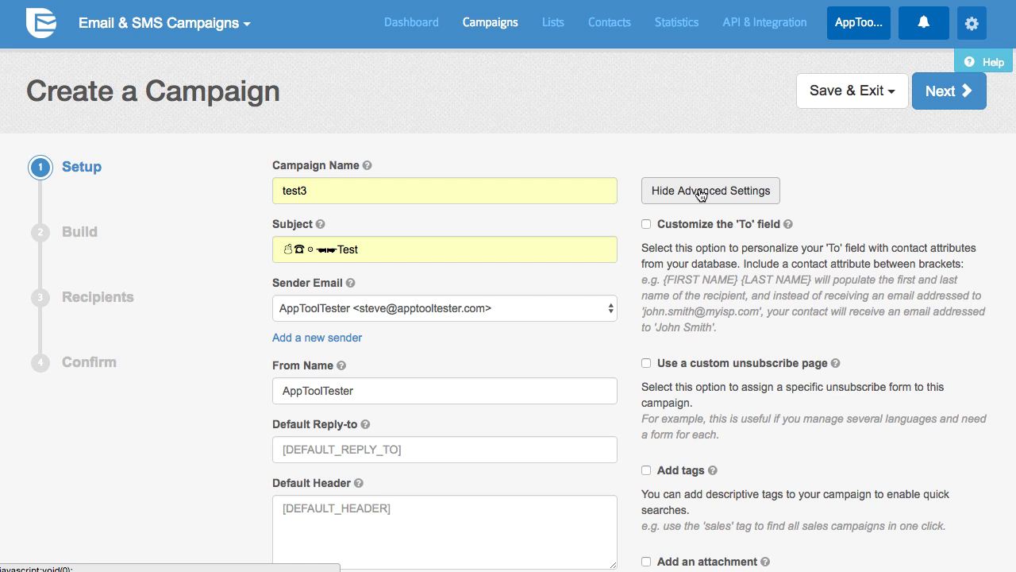
scroll(508, 286, "down", 5)
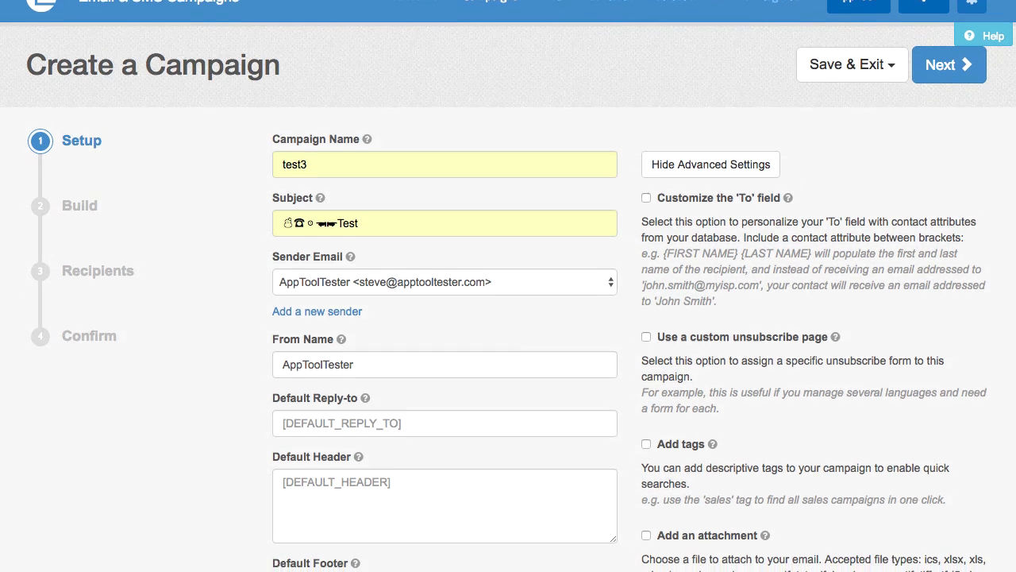
scroll(508, 286, "down", 2)
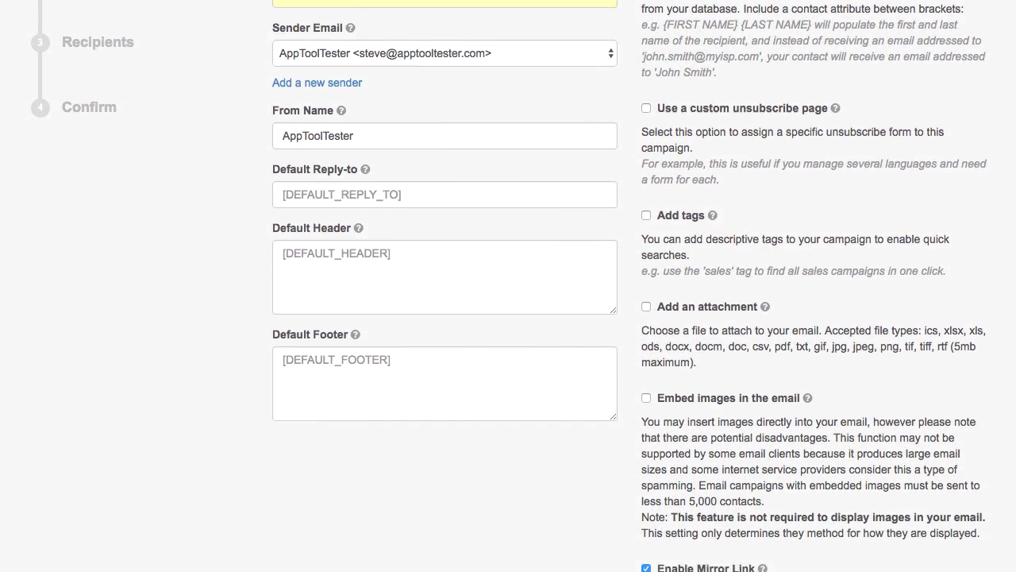
scroll(508, 286, "up", 5)
scroll(508, 286, "up", 2)
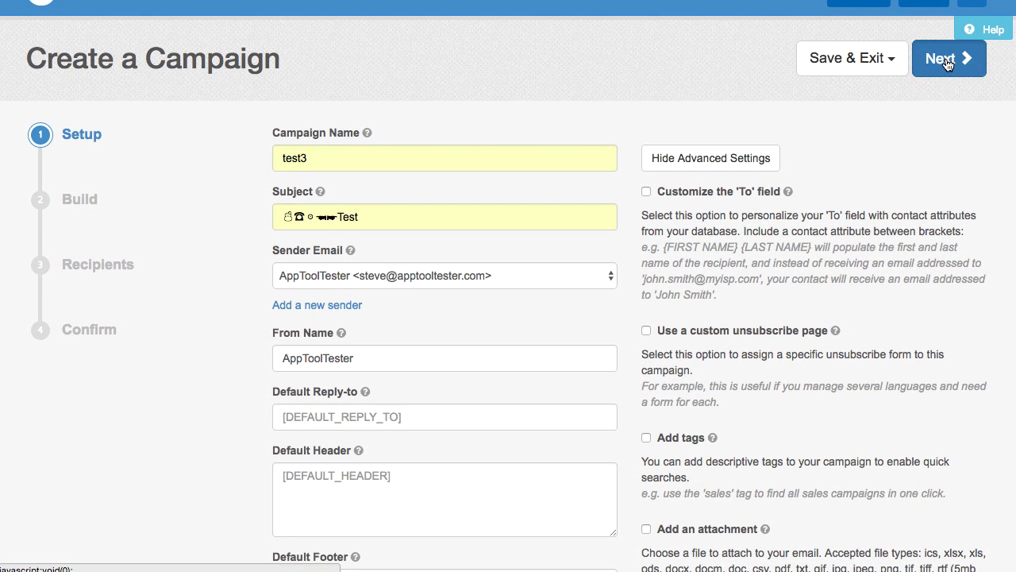
Step: Advance test3 to the Build step, check Saved Templates, and return to Build New Template
left_click(945, 60)
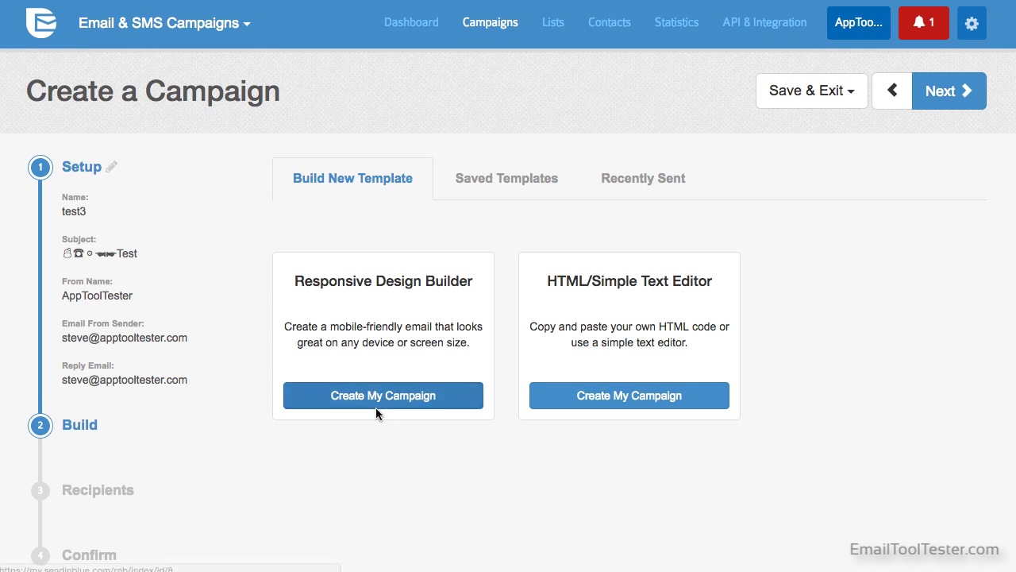
left_click(500, 174)
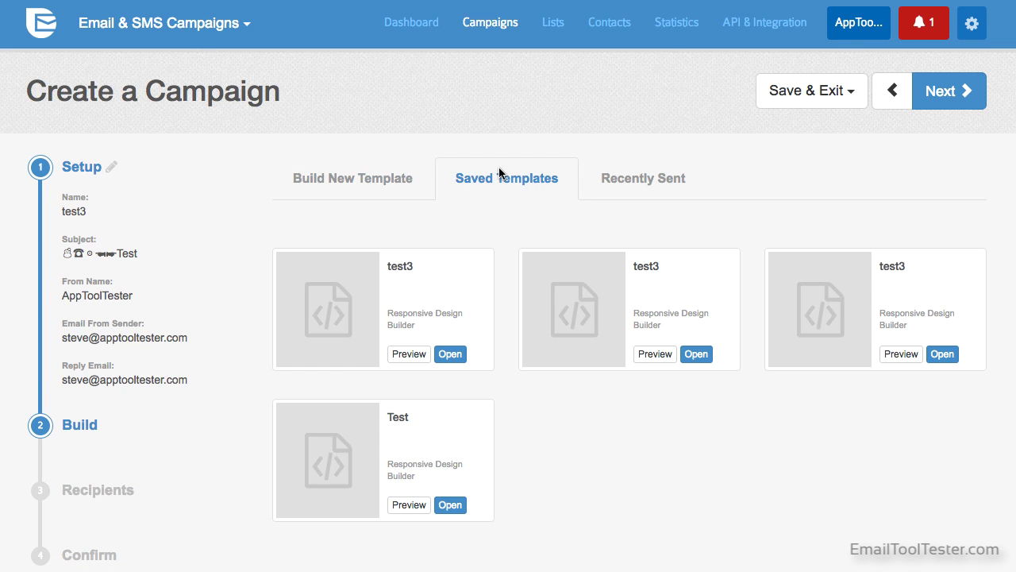
left_click(381, 187)
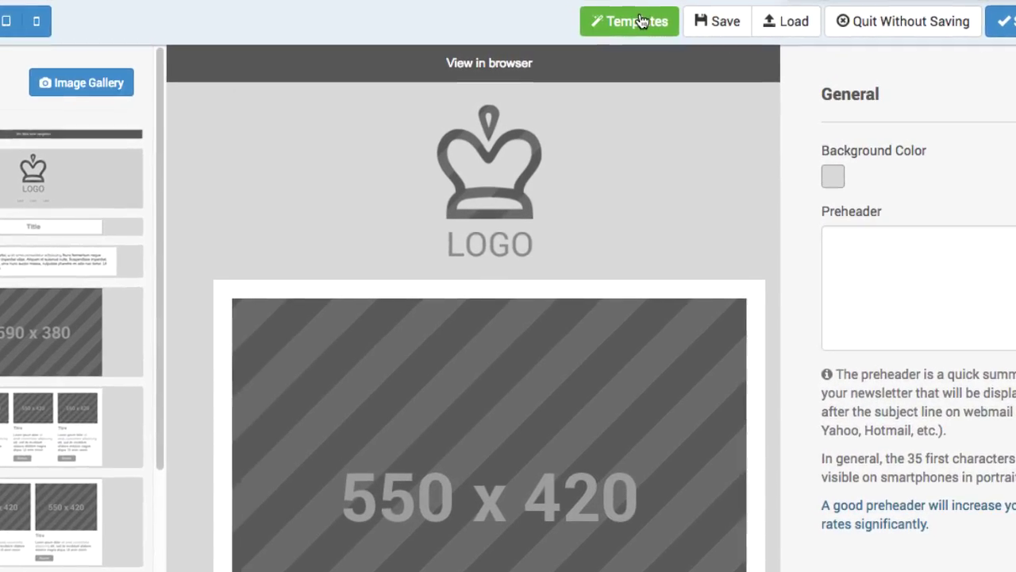
Step: Load the three-monitors 'Phasellus…' template from page 3 of the template carousel
left_click(647, 22)
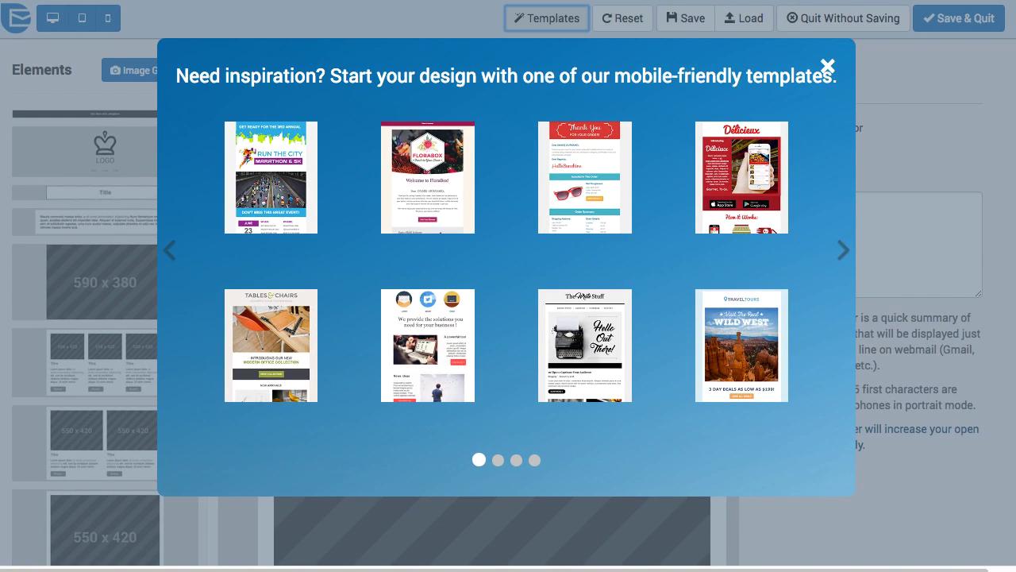
left_click(845, 252)
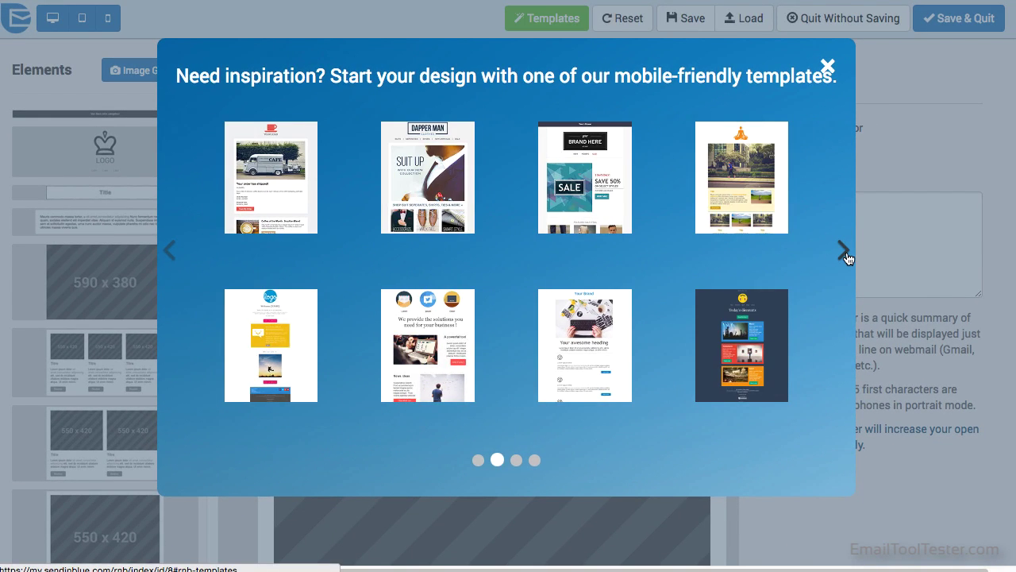
left_click(844, 252)
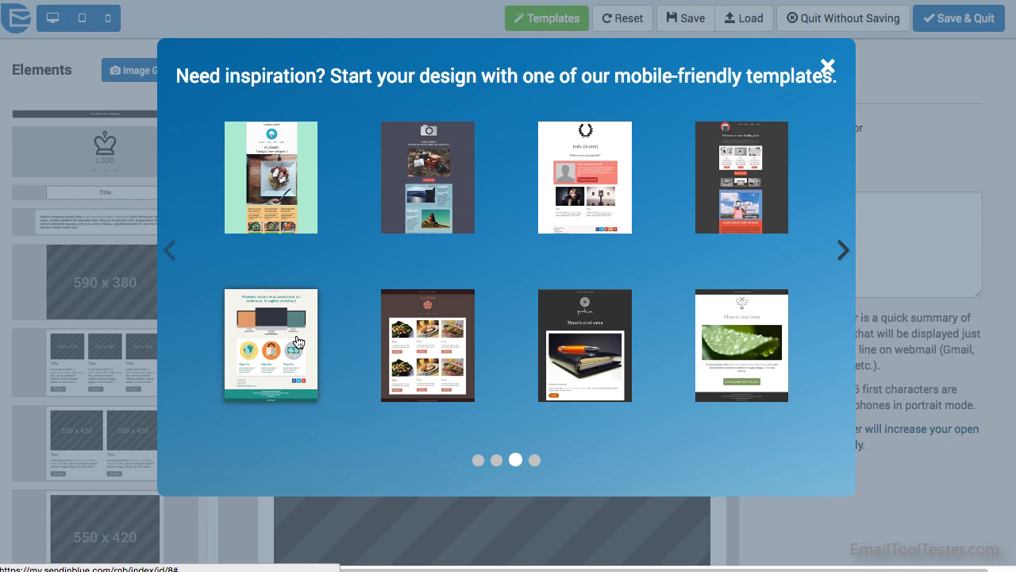
left_click(297, 341)
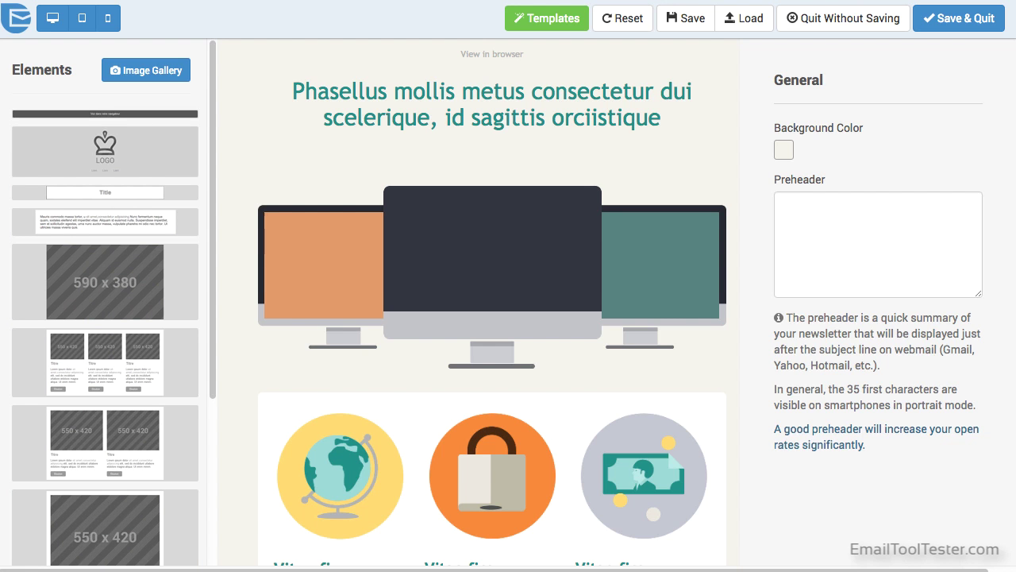
Step: Move the monitors image up into the title area and open the spacer and icon-row settings
left_click_drag(414, 254, 398, 104)
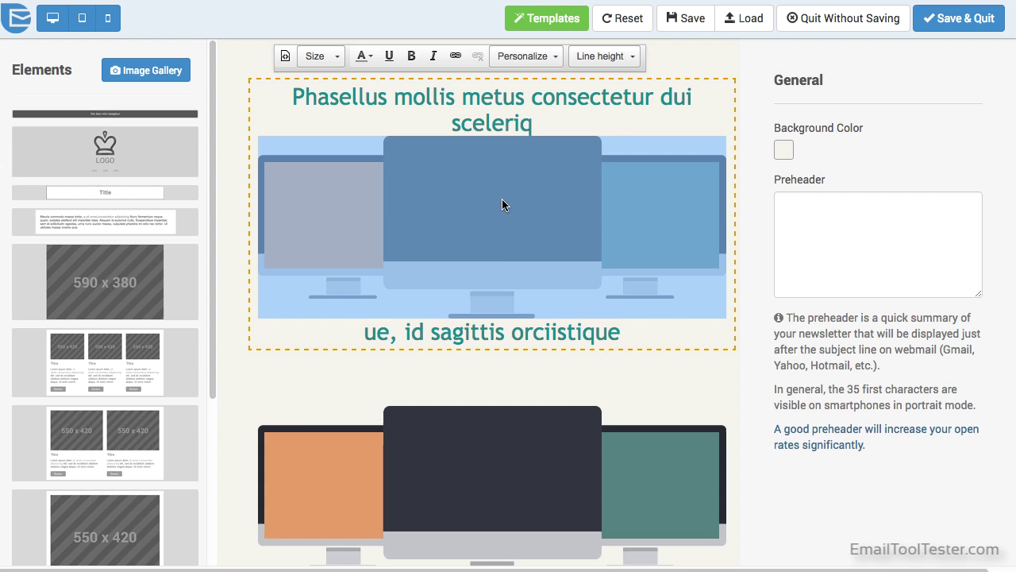
left_click(609, 334)
left_click(702, 373)
scroll(685, 381, "down", 4)
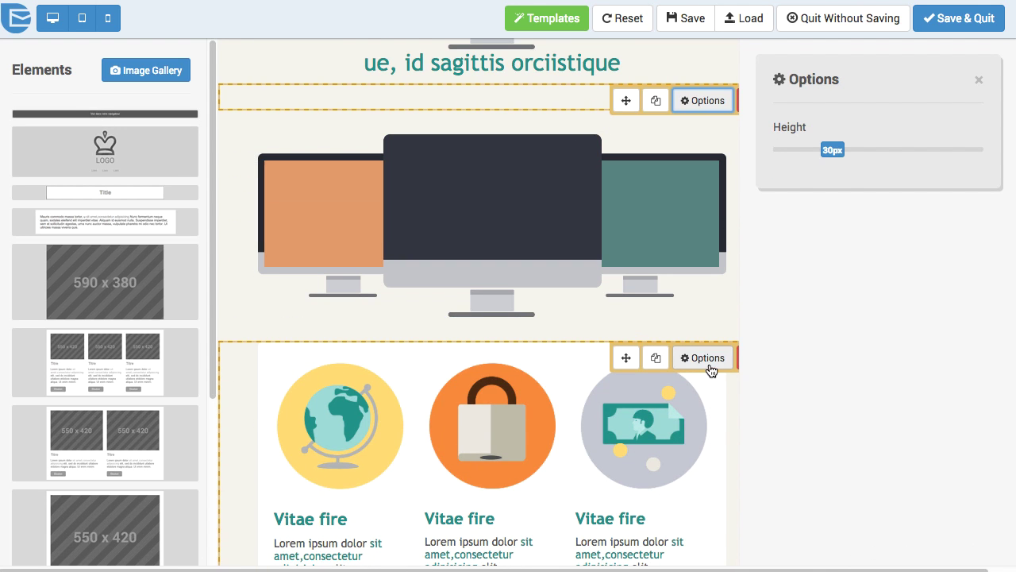
left_click(707, 361)
scroll(699, 374, "down", 3)
Step: Replace the third column's money icon with the hello image, apply a frame, and save the design
left_click(645, 213)
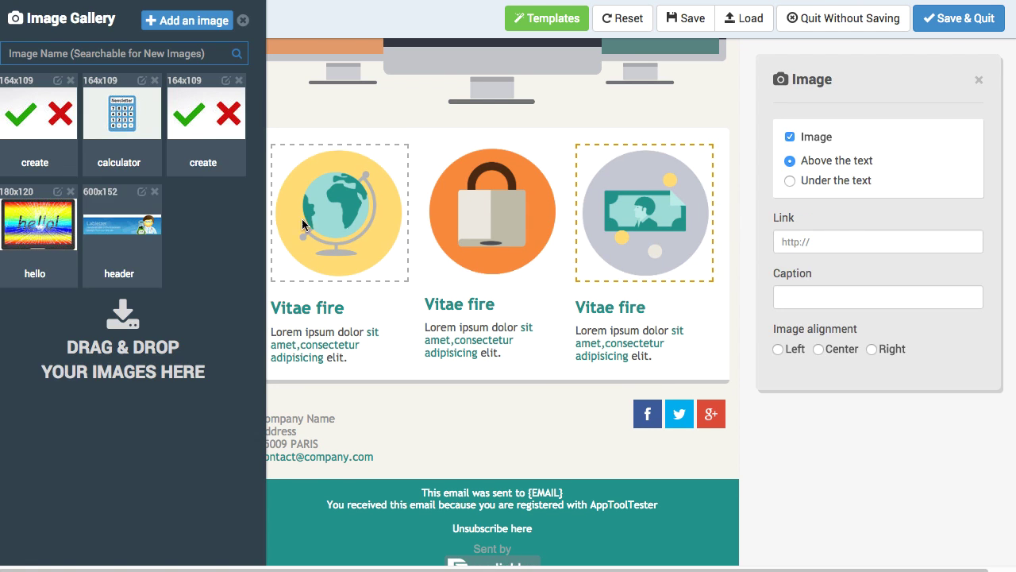
left_click_drag(38, 231, 671, 230)
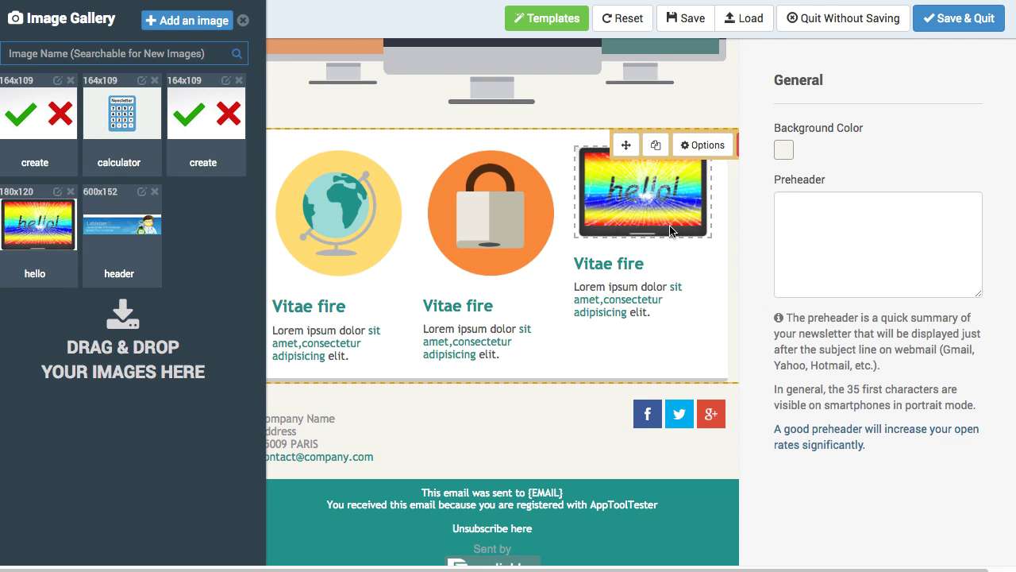
left_click(703, 144)
left_click(643, 194)
left_click(687, 167)
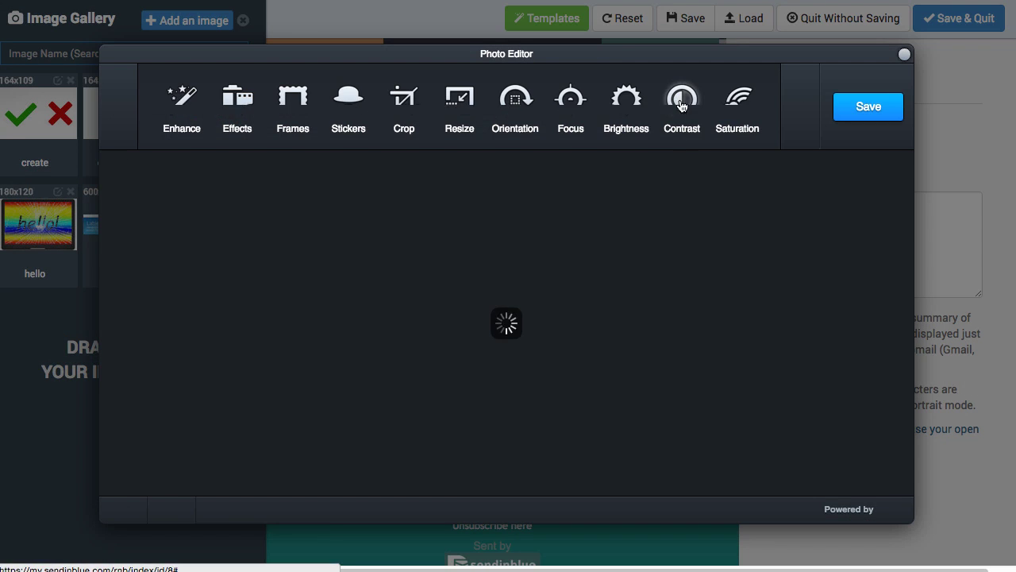
left_click(290, 107)
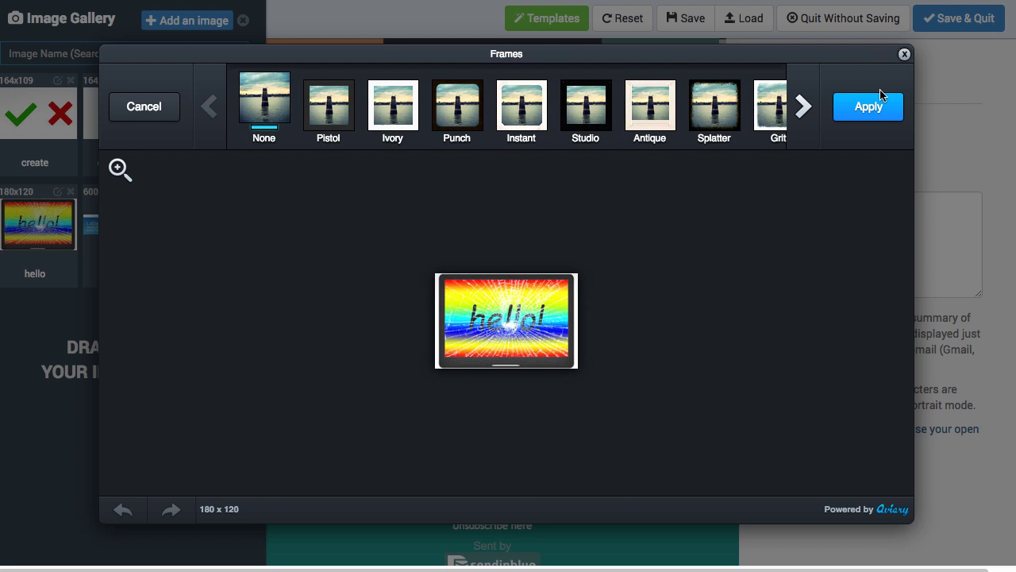
left_click(903, 55)
left_click(938, 23)
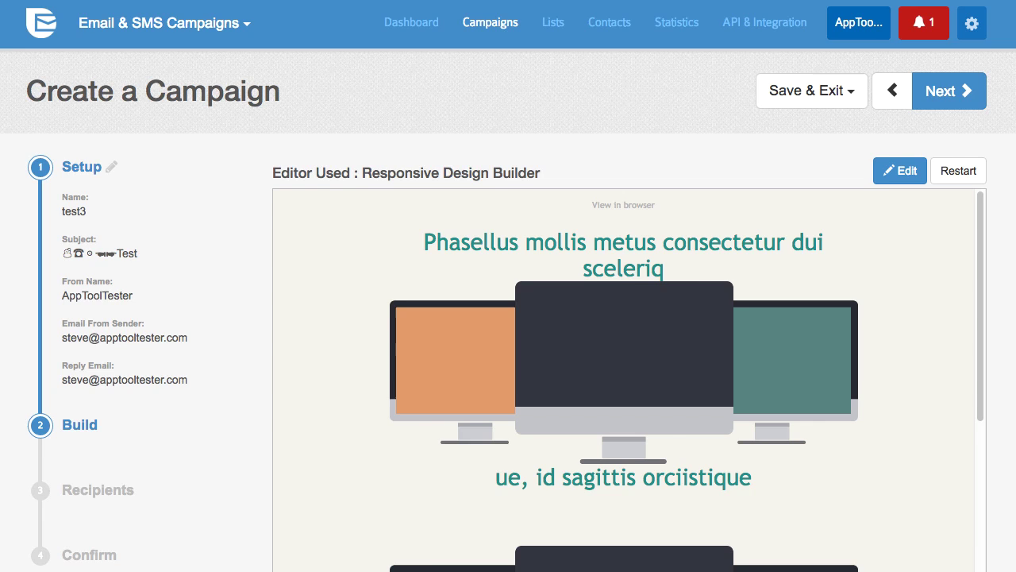
Step: Run the Gmail inbox placement test and preview test3 across email clients in Browser Preview
scroll(508, 317, "down", 10)
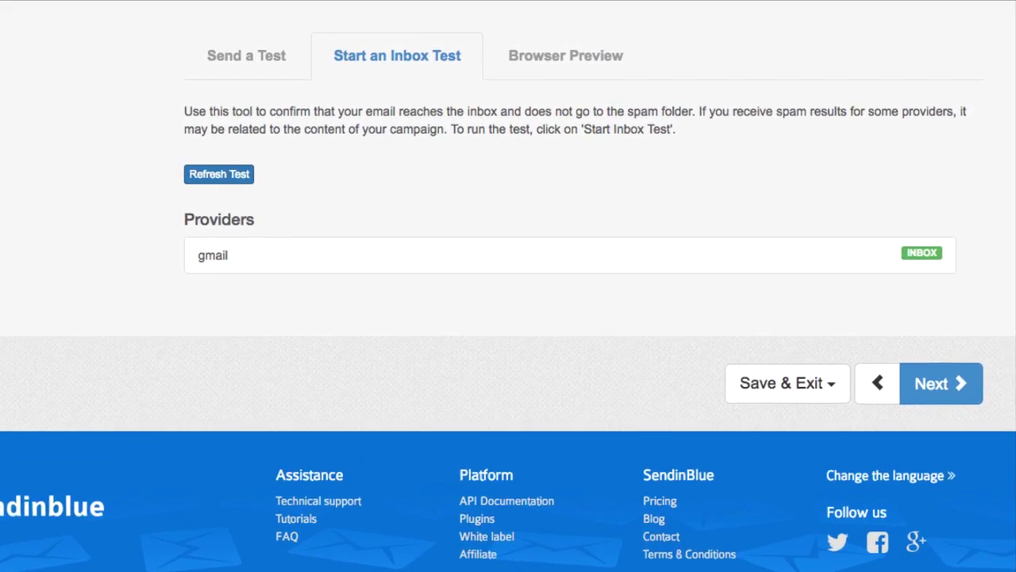
left_click(193, 66)
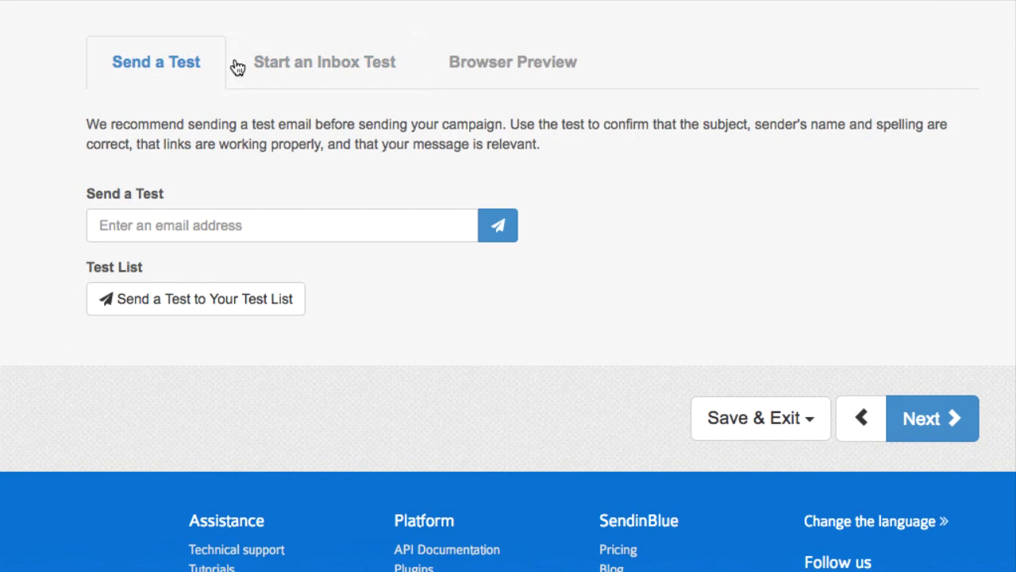
left_click(271, 68)
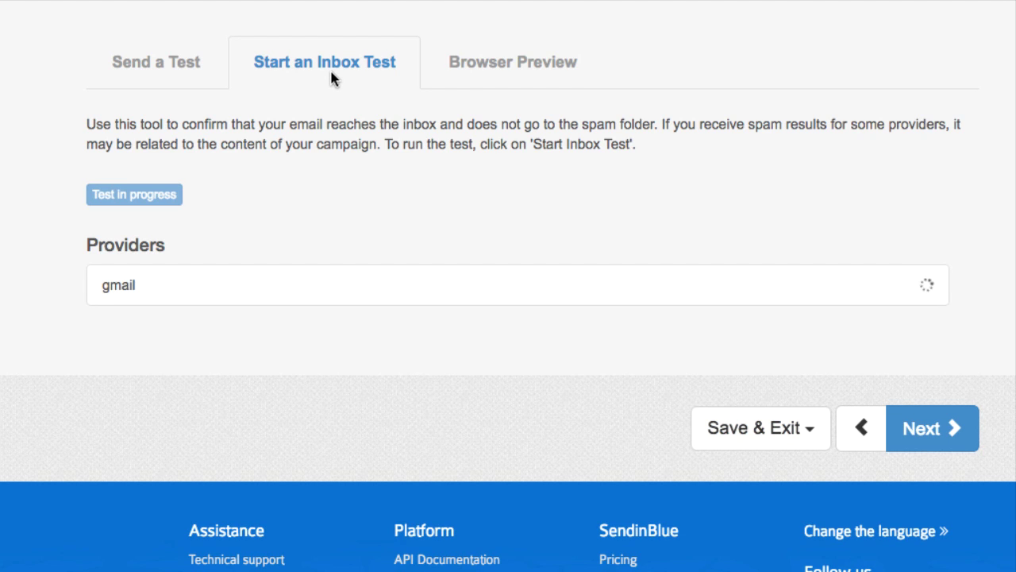
left_click(463, 70)
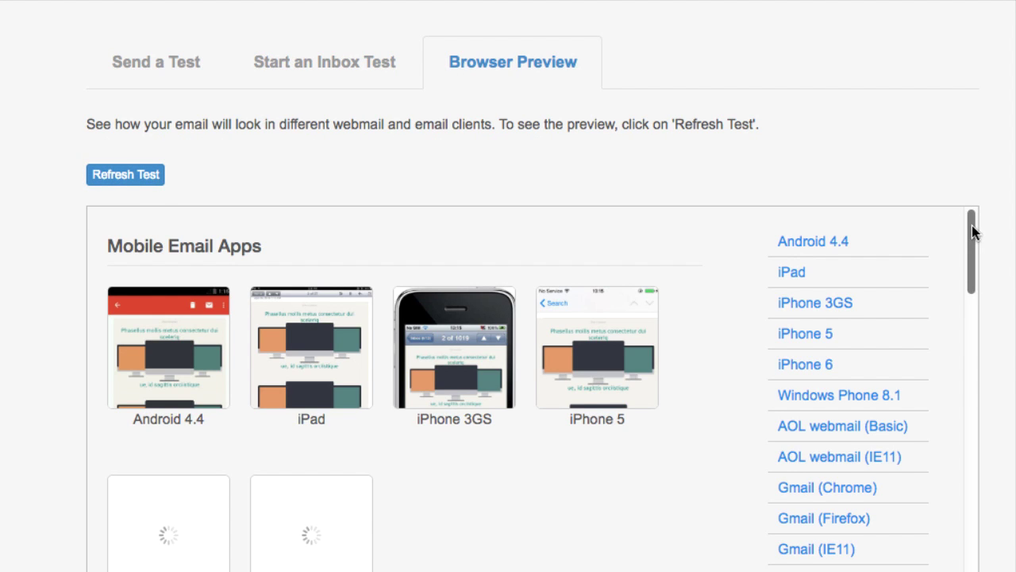
left_click_drag(971, 225, 975, 443)
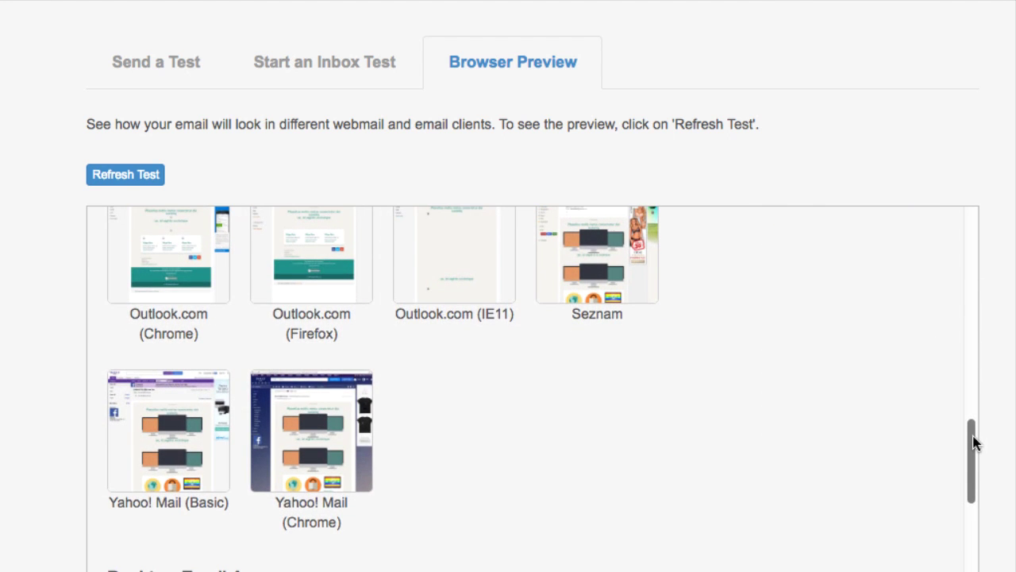
left_click(328, 73)
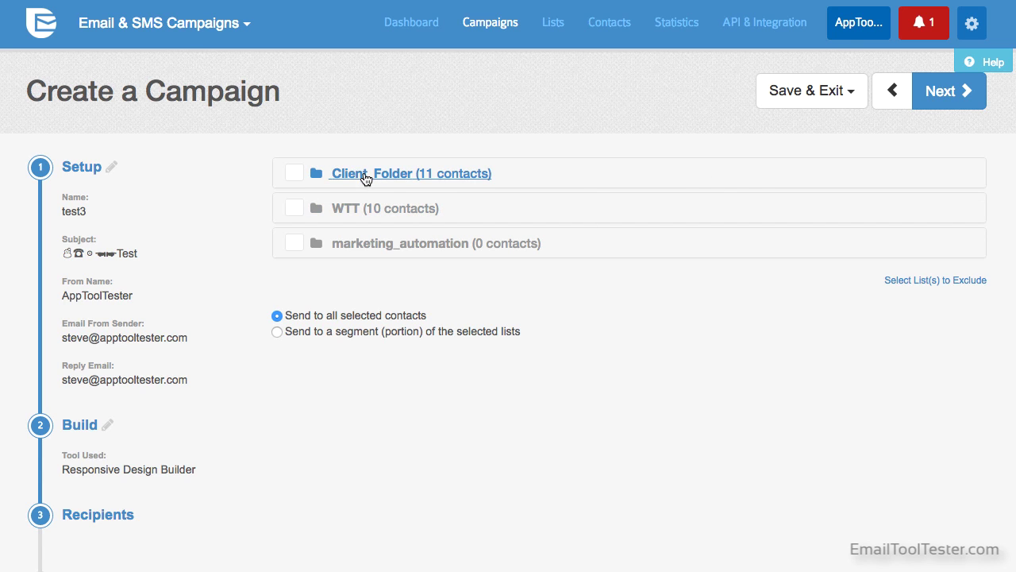
Step: Select both Client_Folder lists, List 1 and Second list, as recipients and proceed to sending
left_click(365, 175)
left_click(294, 172)
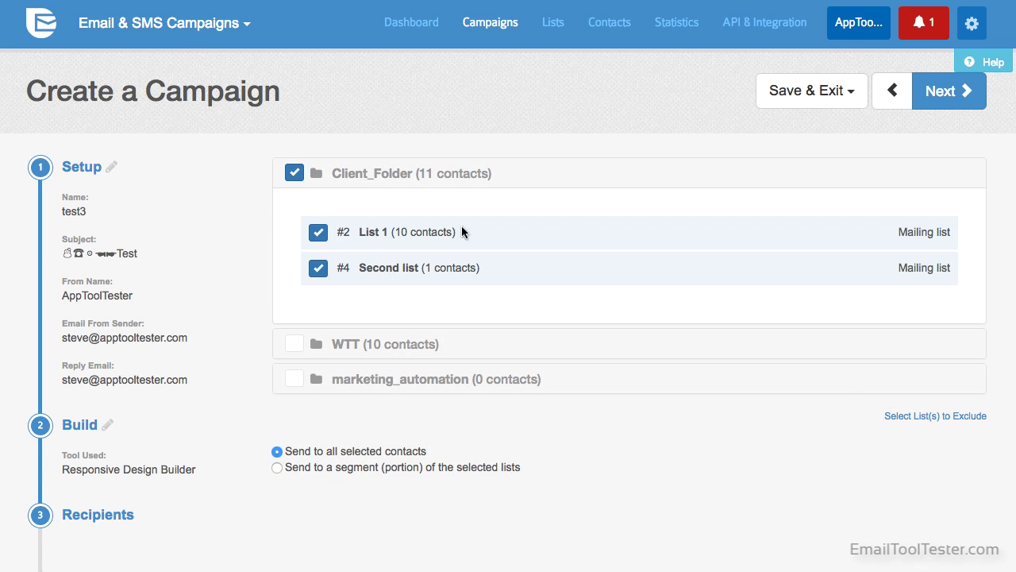
left_click(941, 91)
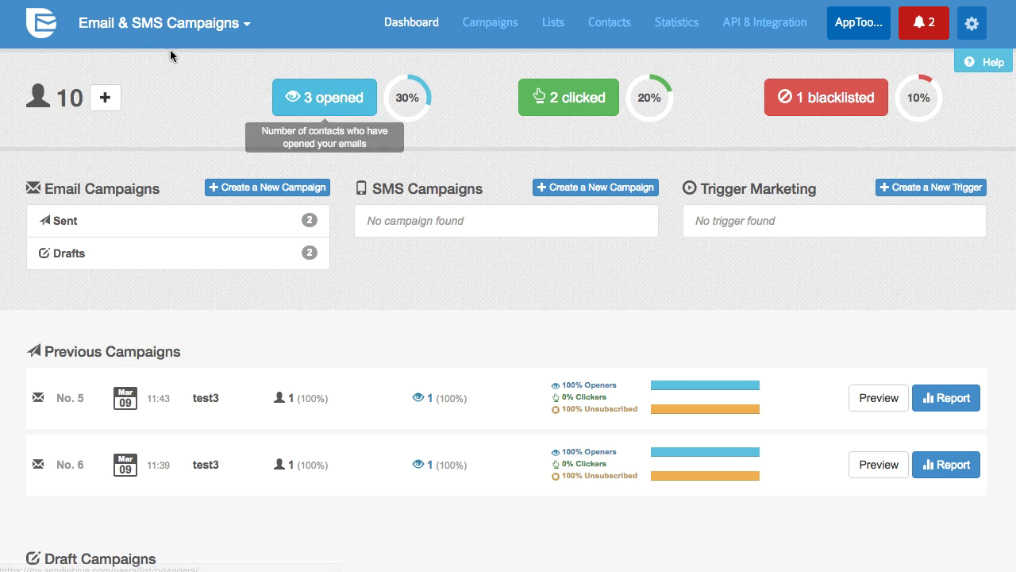
Step: Switch from Email & SMS Campaigns to Marketing Automation in the product dropdown
left_click(88, 30)
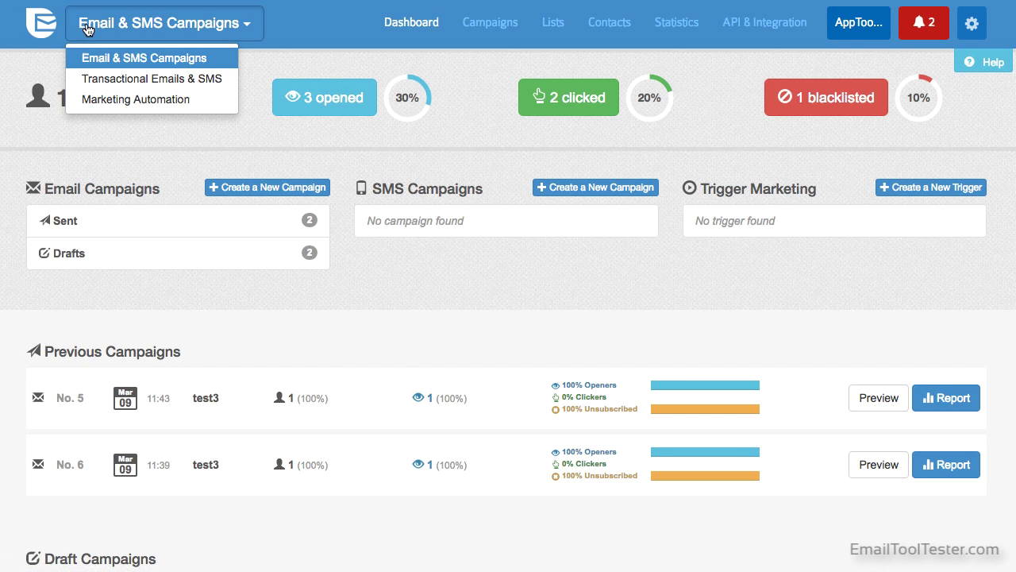
left_click(135, 100)
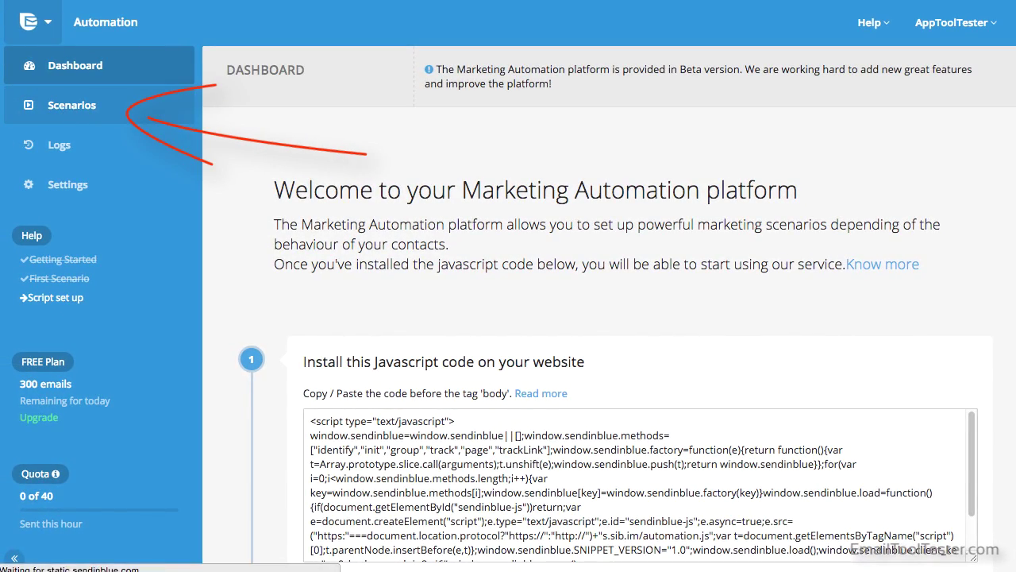
Step: Create a new automation scenario from Scenarios using the Page visit type
left_click(32, 111)
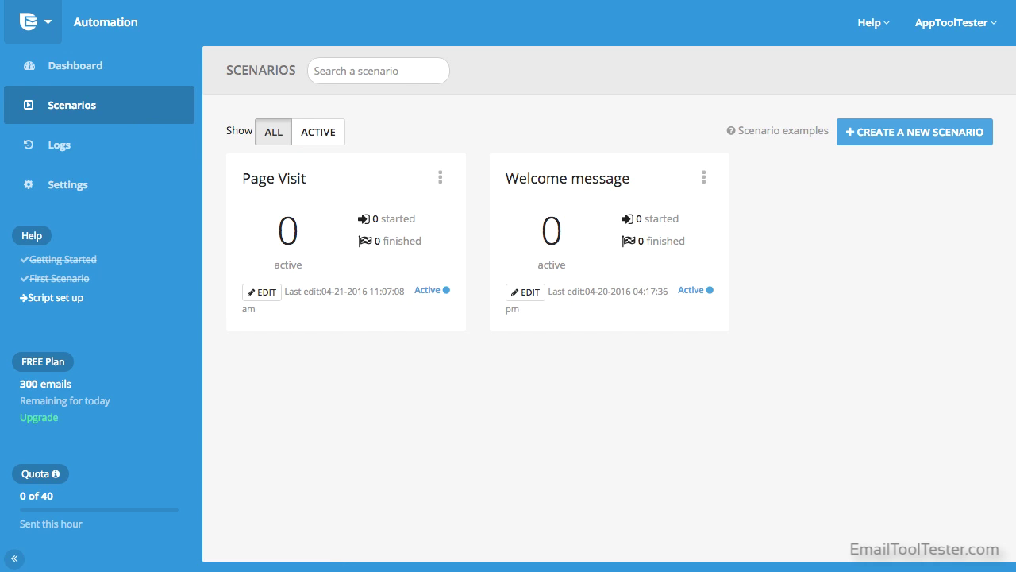
left_click(959, 130)
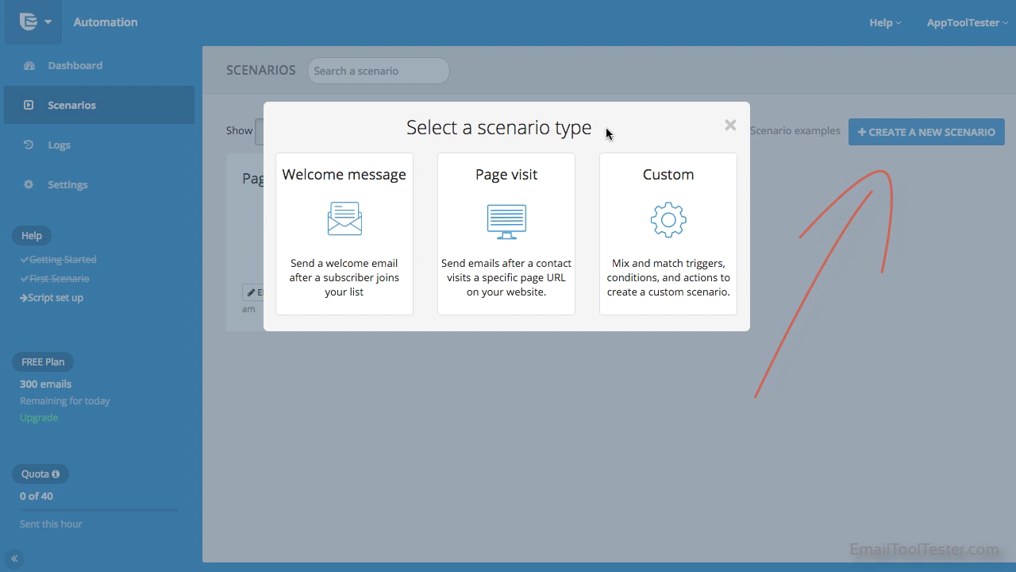
left_click(510, 183)
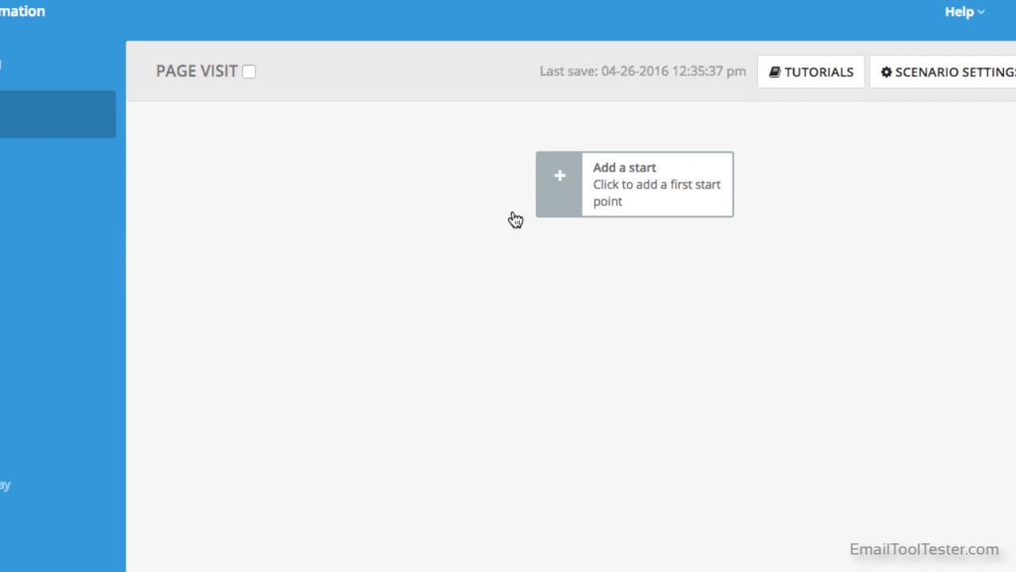
left_click(512, 215)
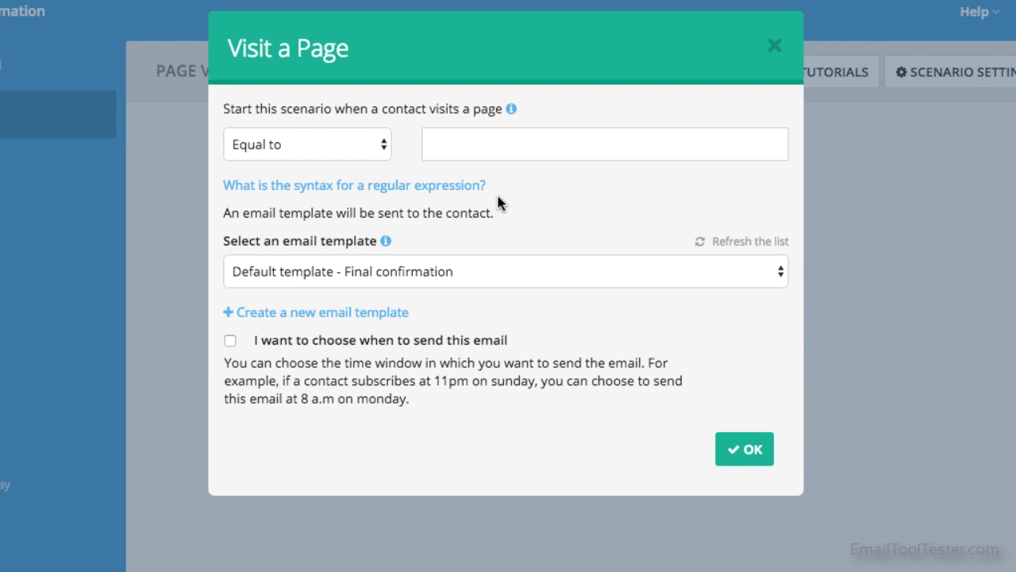
left_click(466, 151)
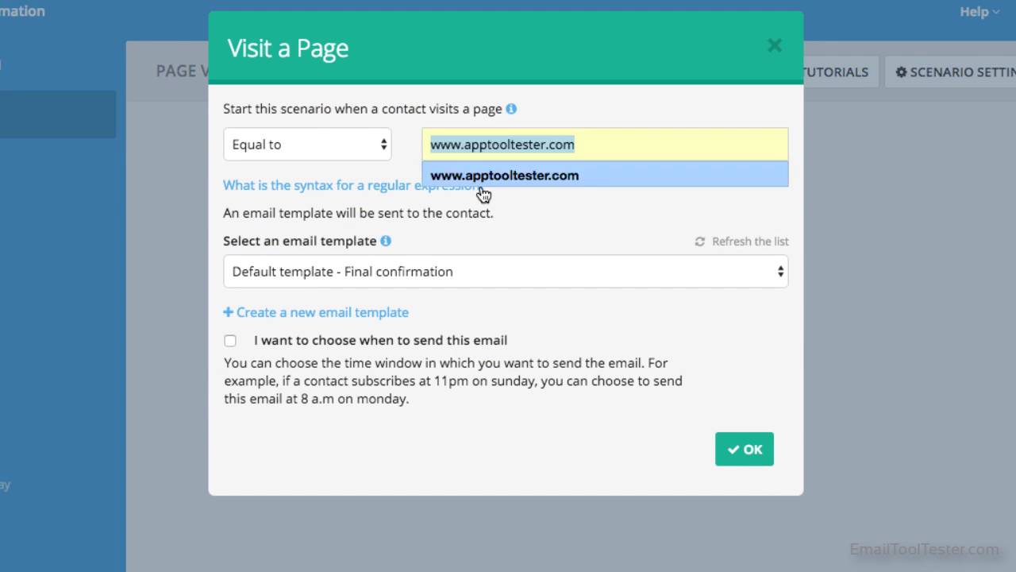
left_click(482, 183)
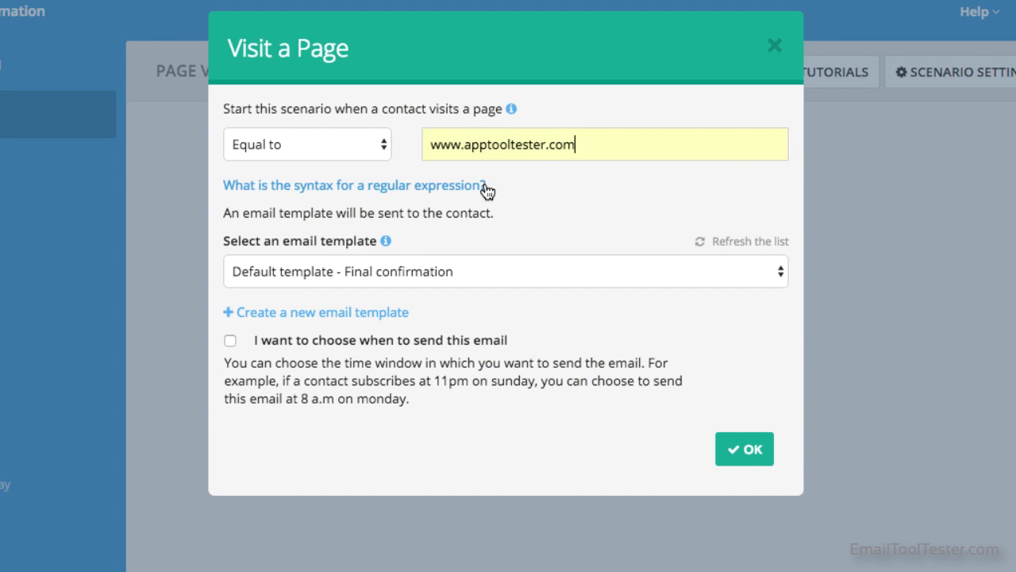
Step: Send the Double optin confirmation email, excluding Wednesday, Thursday and Friday as sending days
left_click(589, 264)
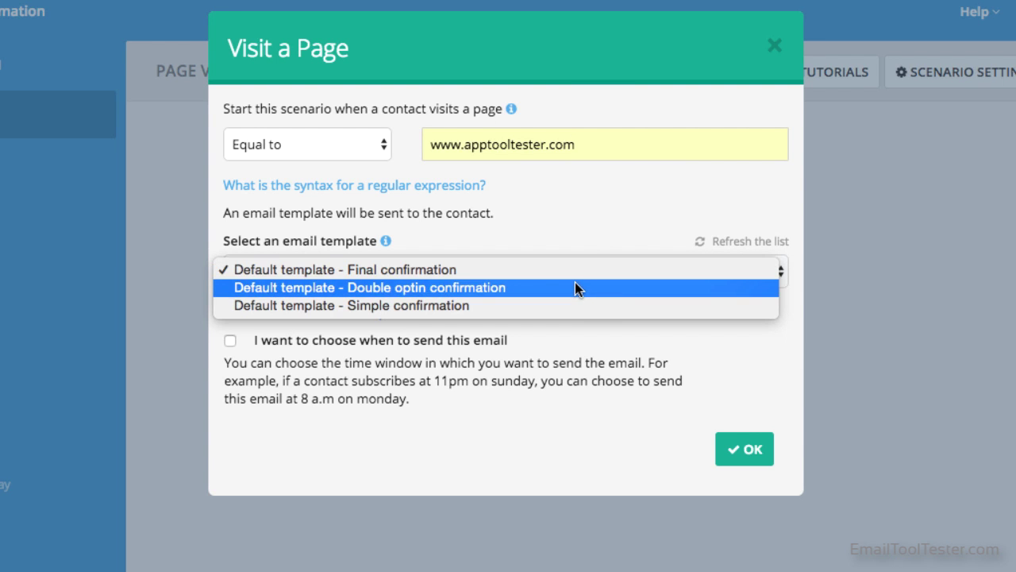
left_click(575, 288)
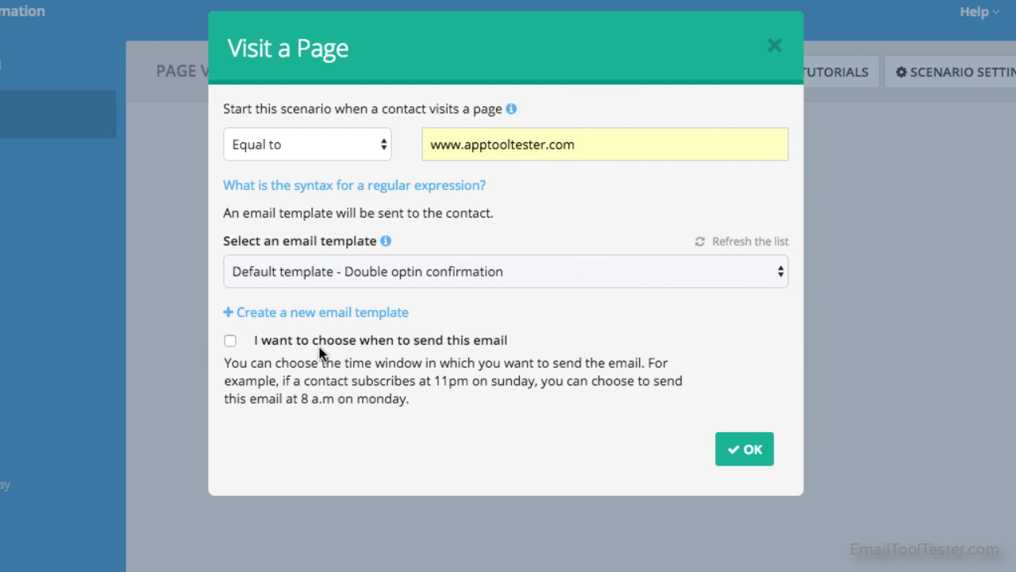
left_click(230, 340)
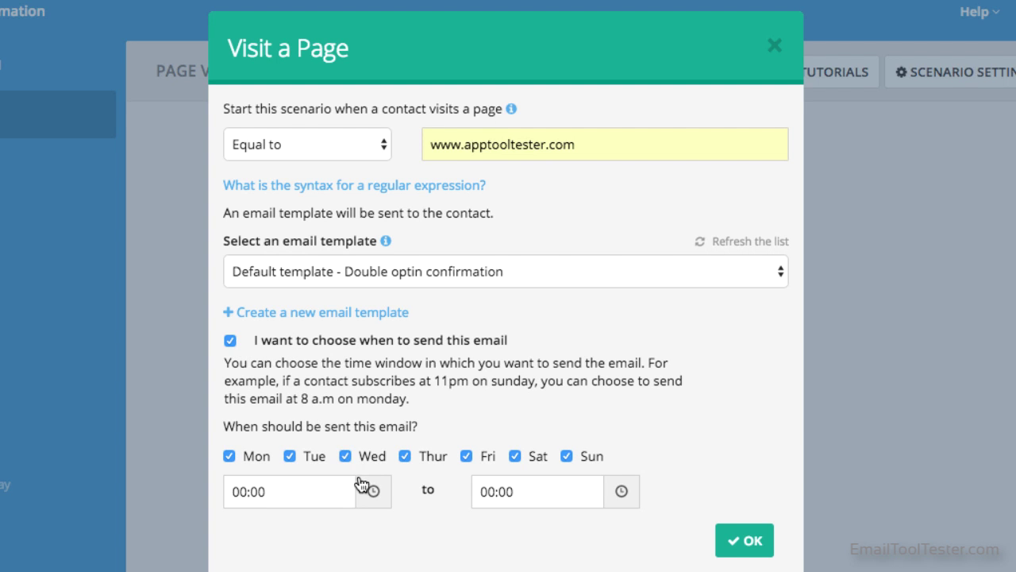
left_click(344, 456)
left_click(405, 455)
left_click(466, 456)
left_click(732, 541)
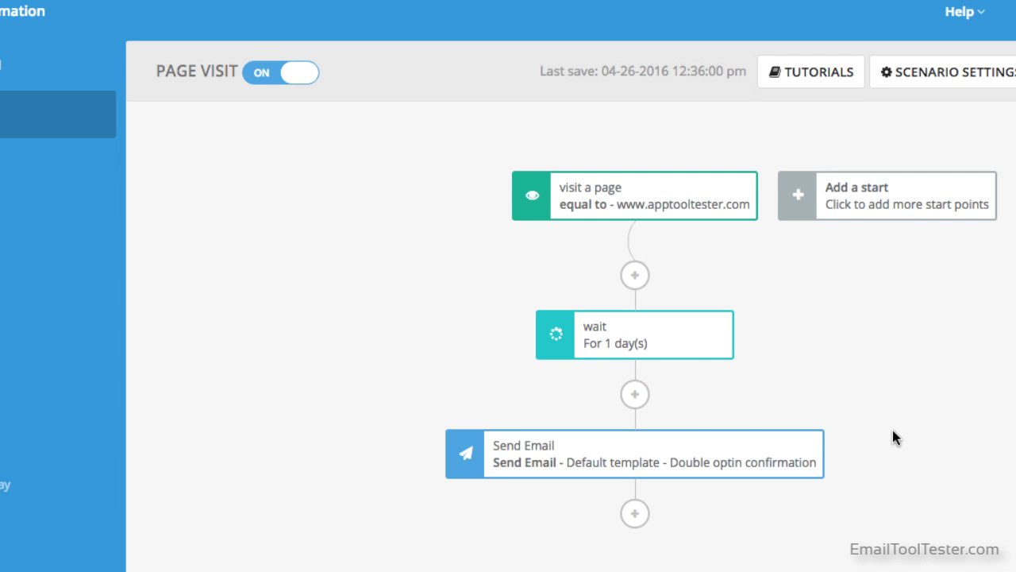
Step: Finish the Page Visit scenario with DONE so it is saved and active
mouse_move(634, 354)
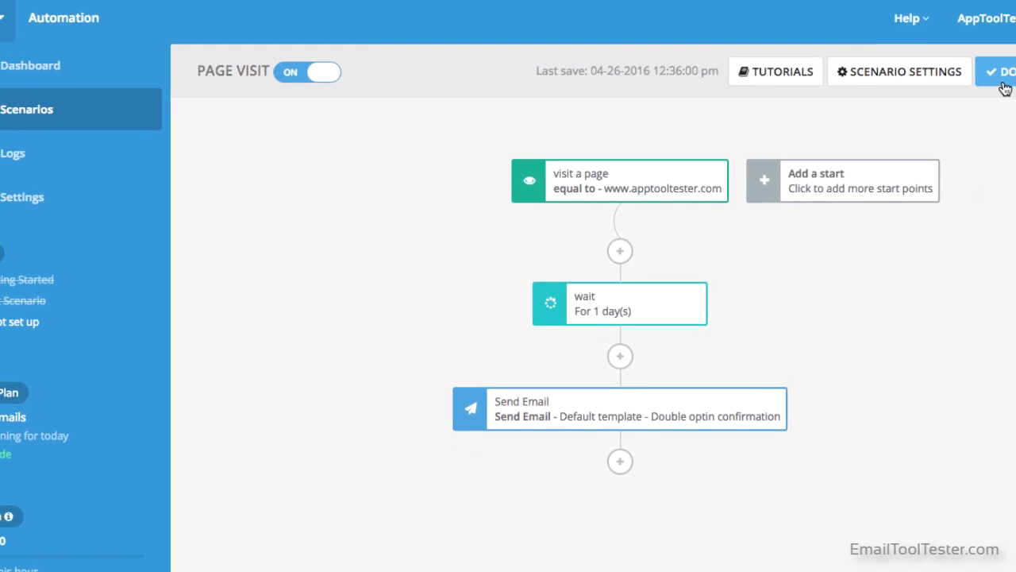
left_click(1004, 84)
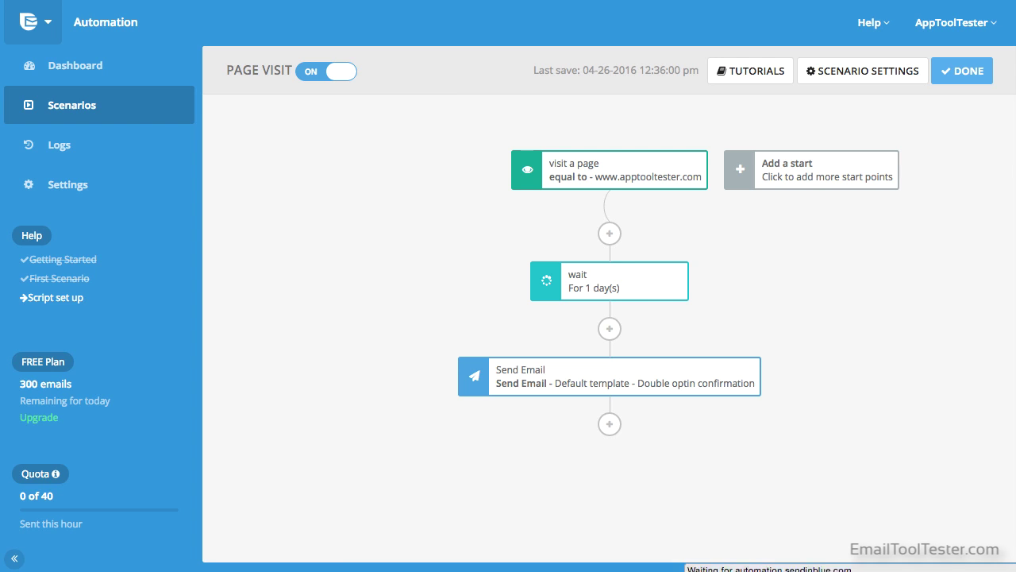